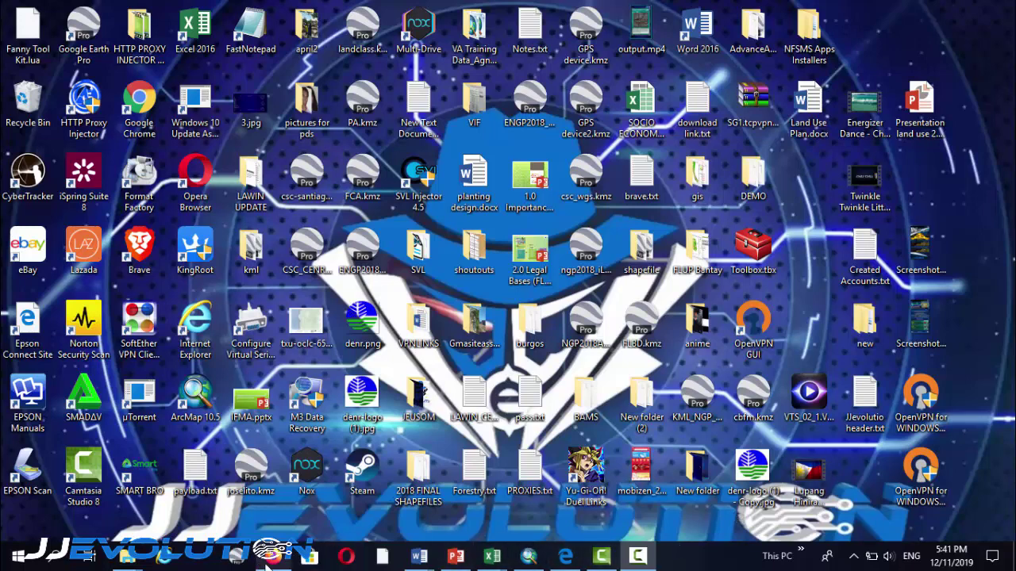
# Restore the minimized Firefox window from the taskbar
pyautogui.click(270, 556)
# Replace the failed Yahoo address with sshmaker.com and load the site
pyautogui.click(436, 115)
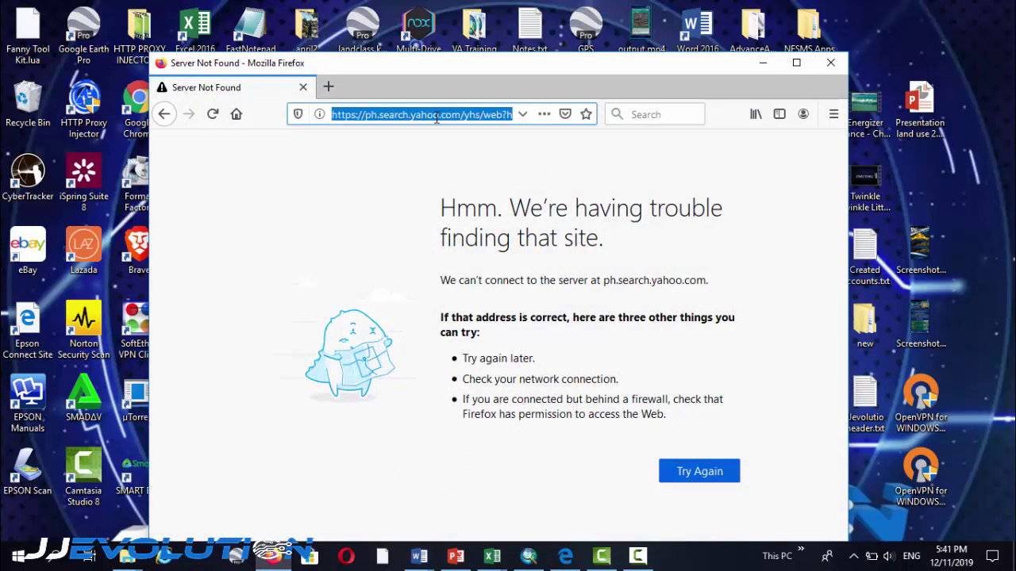
pyautogui.write('s')
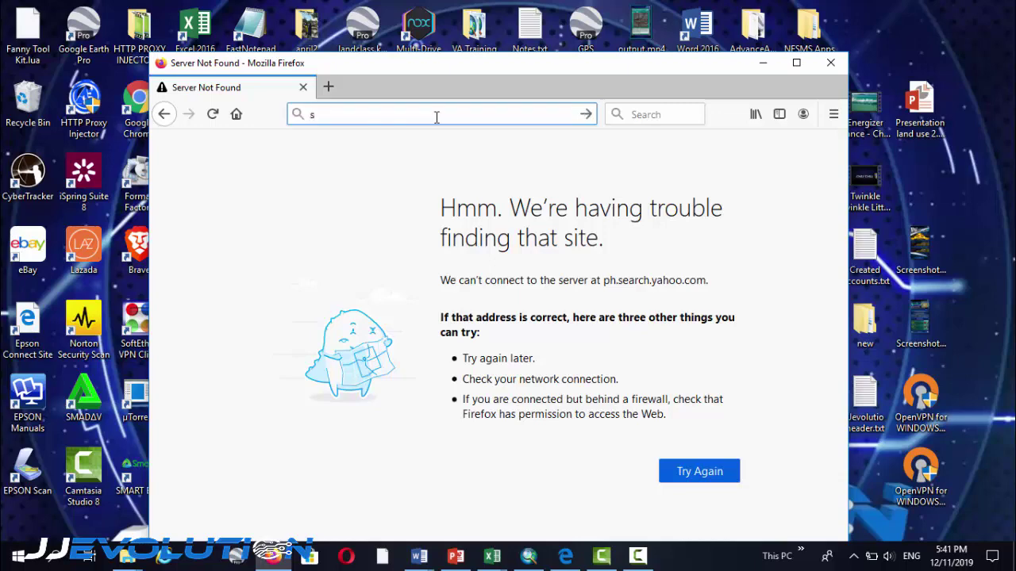
pyautogui.write('shmaker')
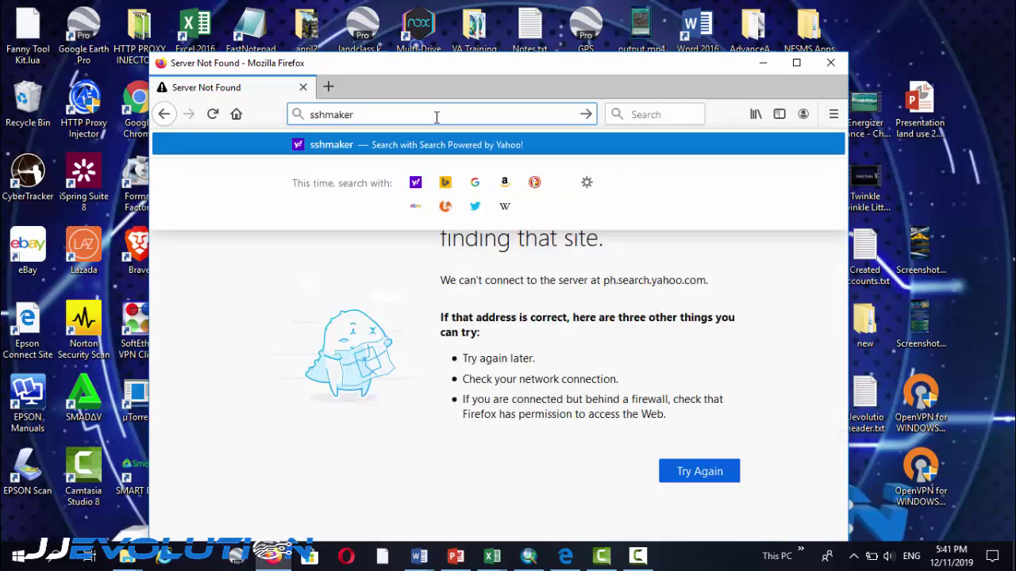
pyautogui.write('.com')
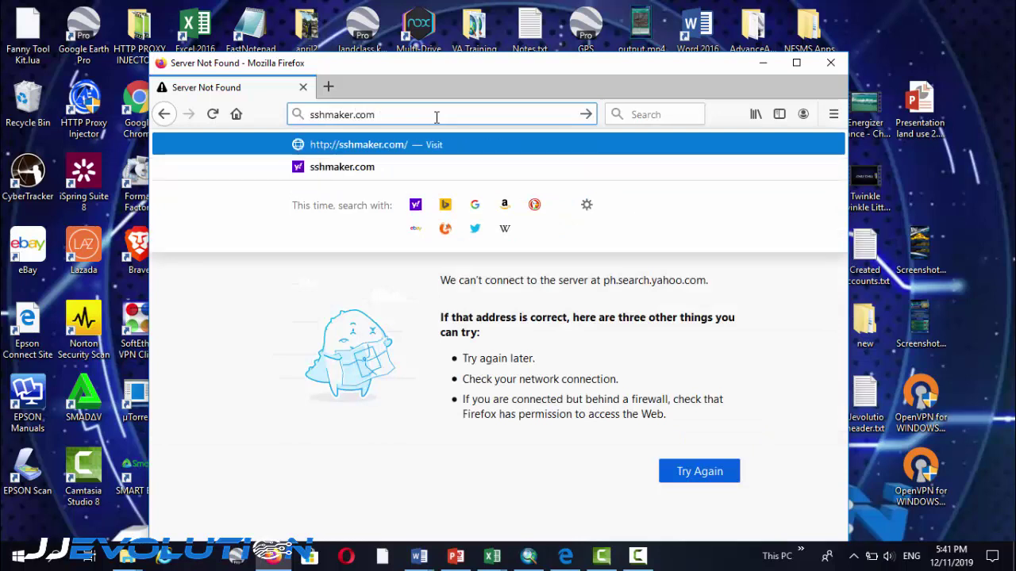
pyautogui.press('Return')
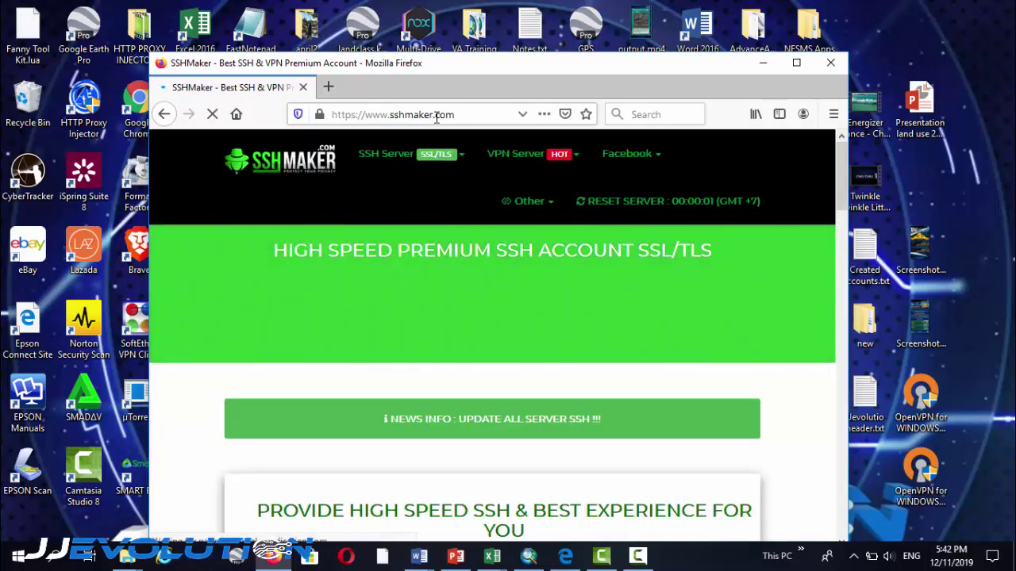
# Maximize Firefox and pick the SSH Server 5 Day plan
pyautogui.click(796, 63)
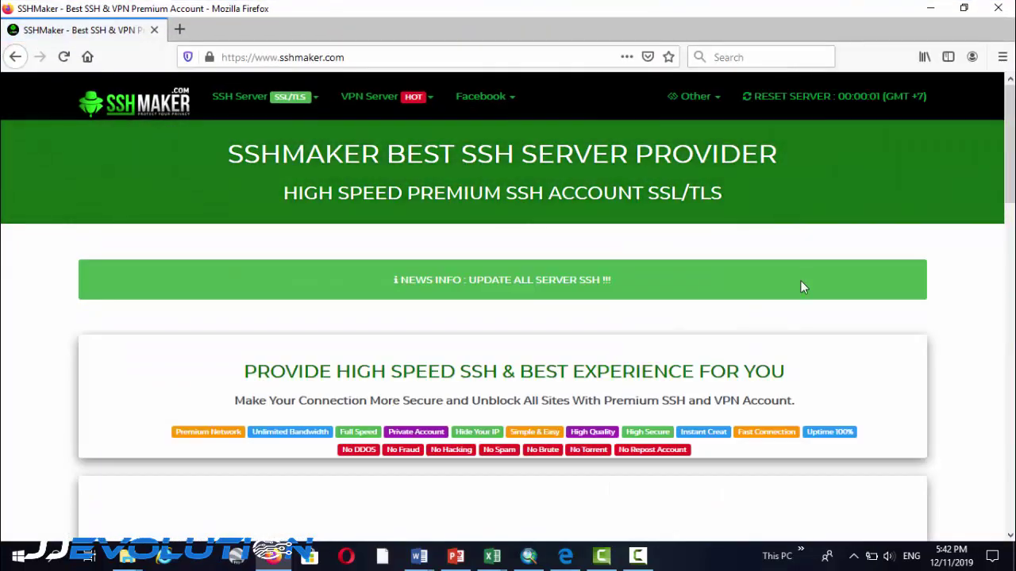
pyautogui.scroll(-5, 1010, 199)
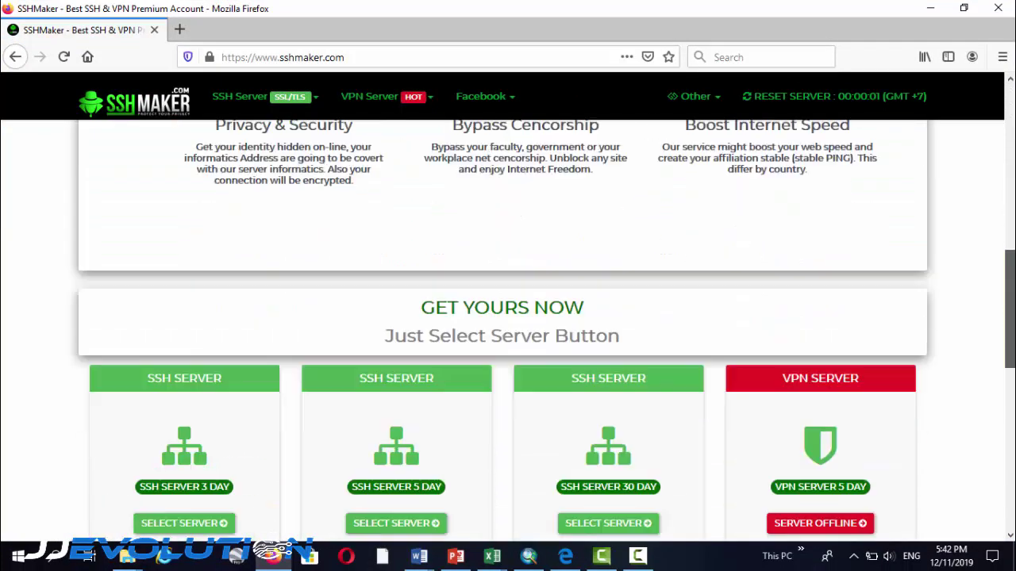
pyautogui.moveTo(1009, 366); pyautogui.dragTo(1009, 401)
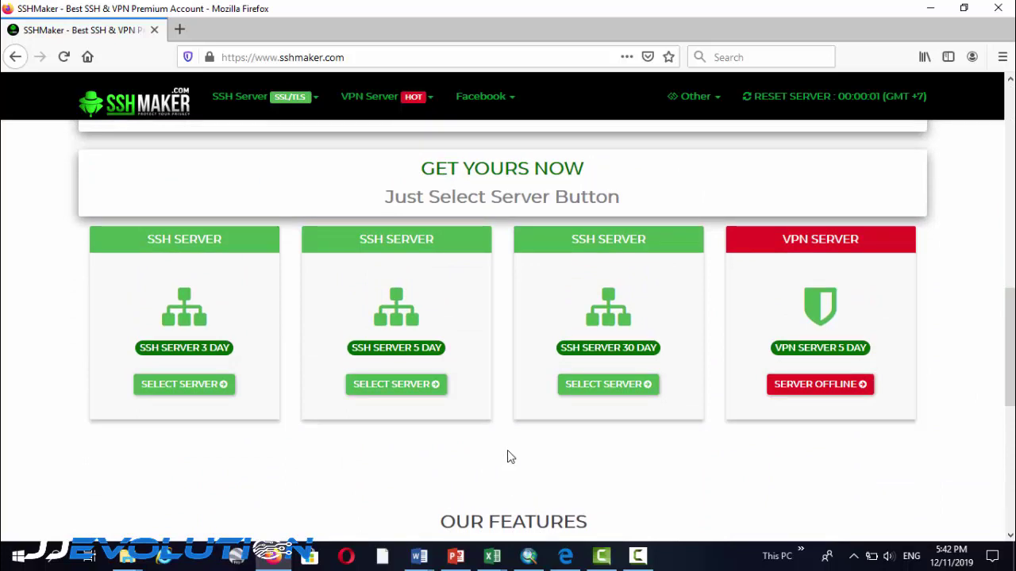
pyautogui.click(381, 392)
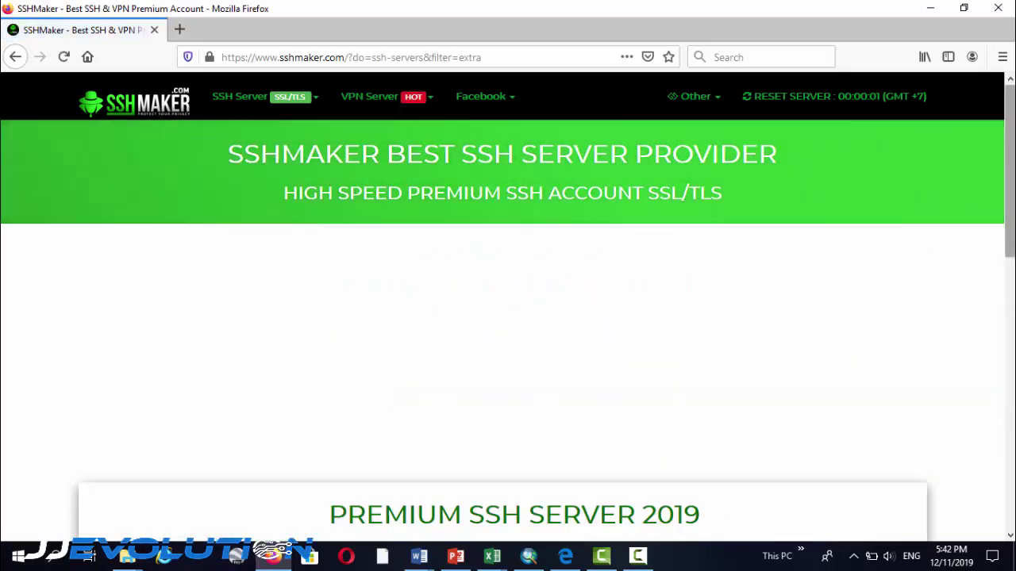
# Start account creation on the SSH Extra 2 Singapore server card
pyautogui.scroll(-6, 957, 330)
pyautogui.scroll(-2, 1012, 454)
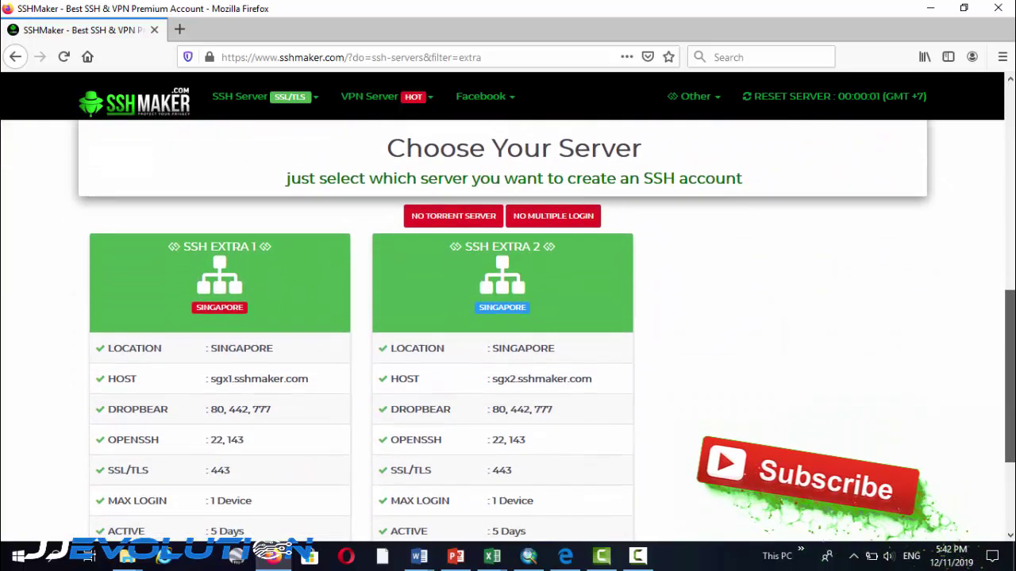
pyautogui.moveTo(1012, 454); pyautogui.dragTo(1009, 444)
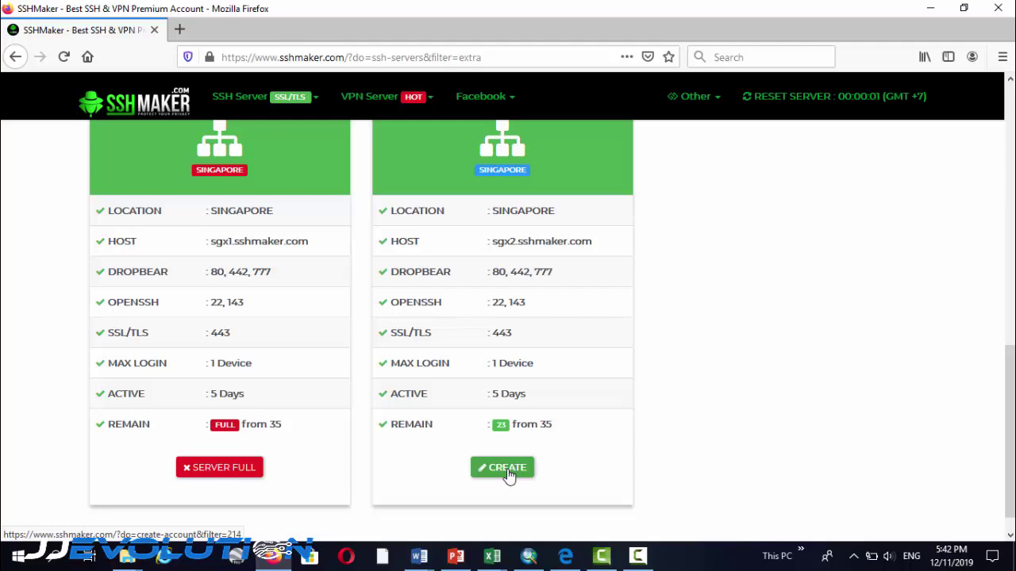
pyautogui.click(509, 474)
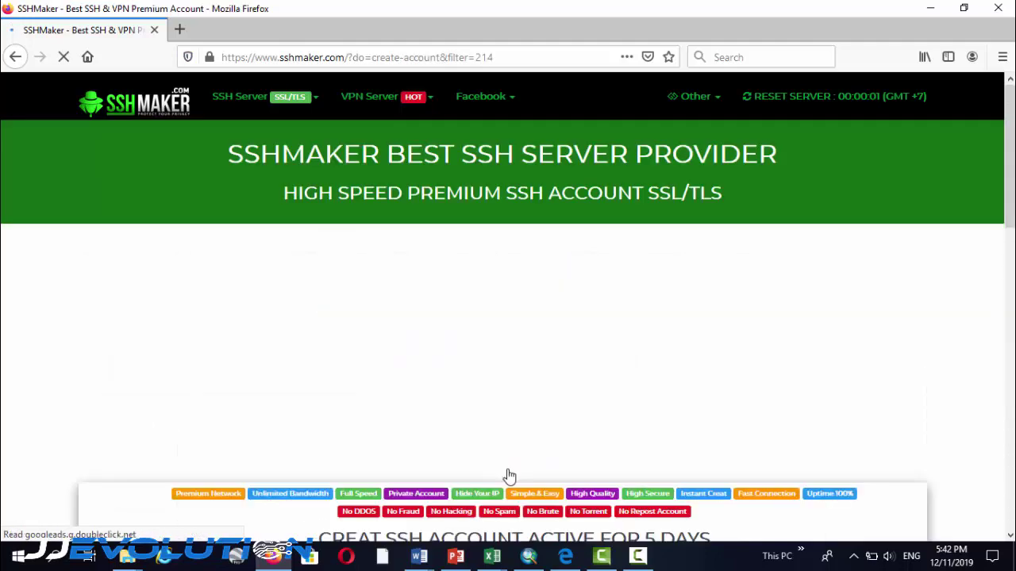
# Mark the four car tiles in the reCAPTCHA grid and verify the challenge
pyautogui.scroll(-5, 939, 289)
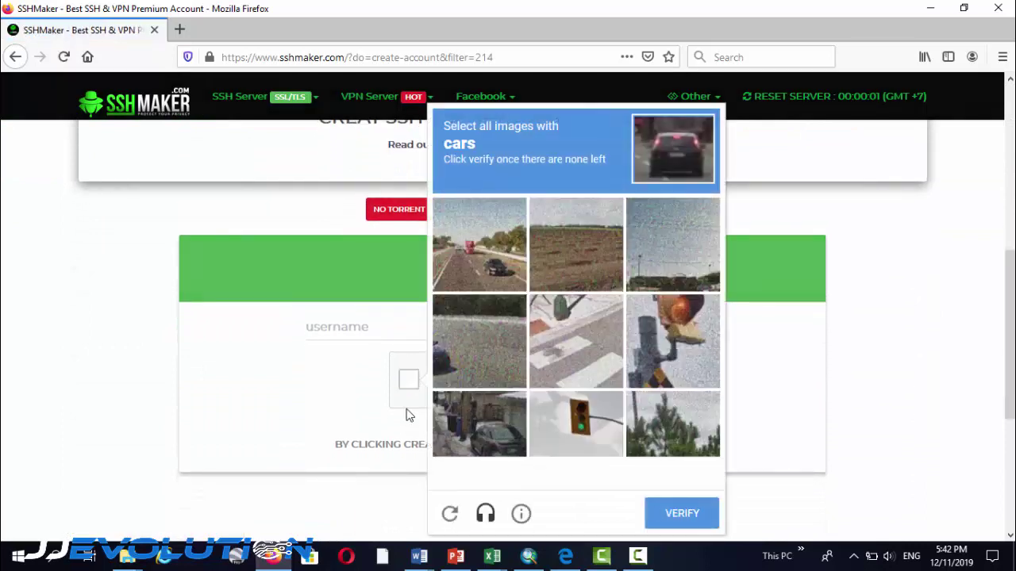
pyautogui.click(477, 255)
pyautogui.click(472, 438)
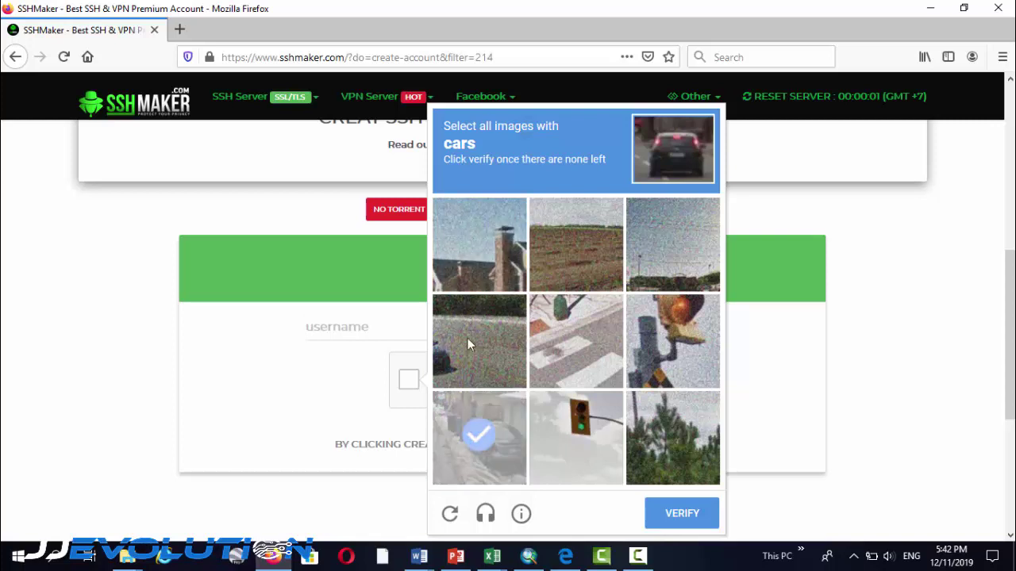
pyautogui.click(470, 376)
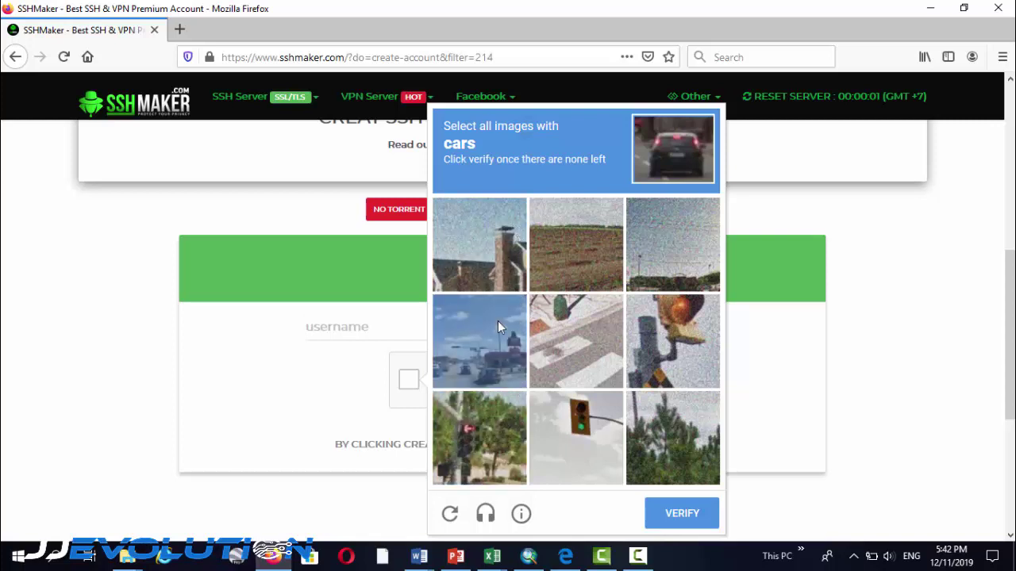
pyautogui.click(486, 360)
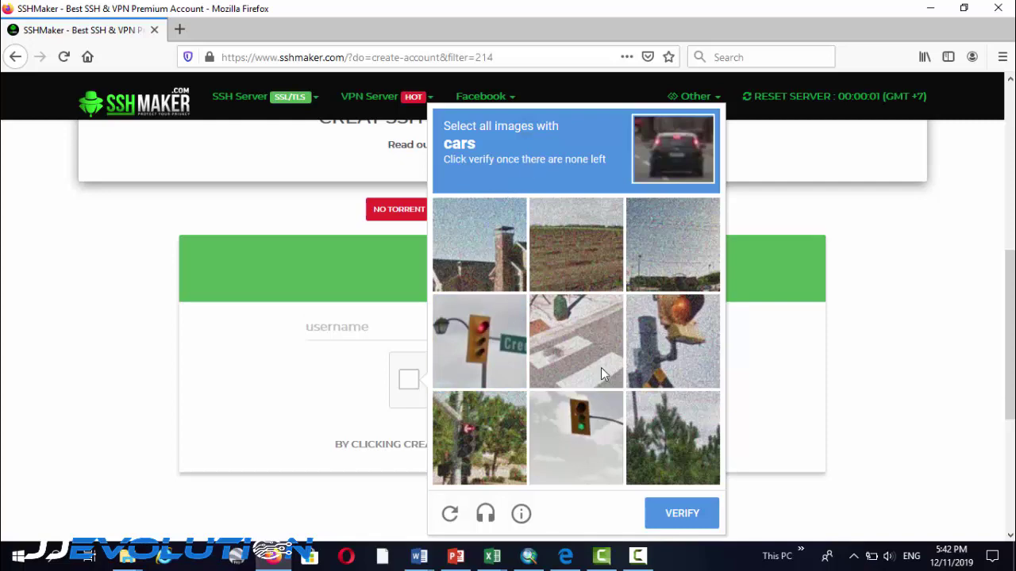
pyautogui.click(682, 514)
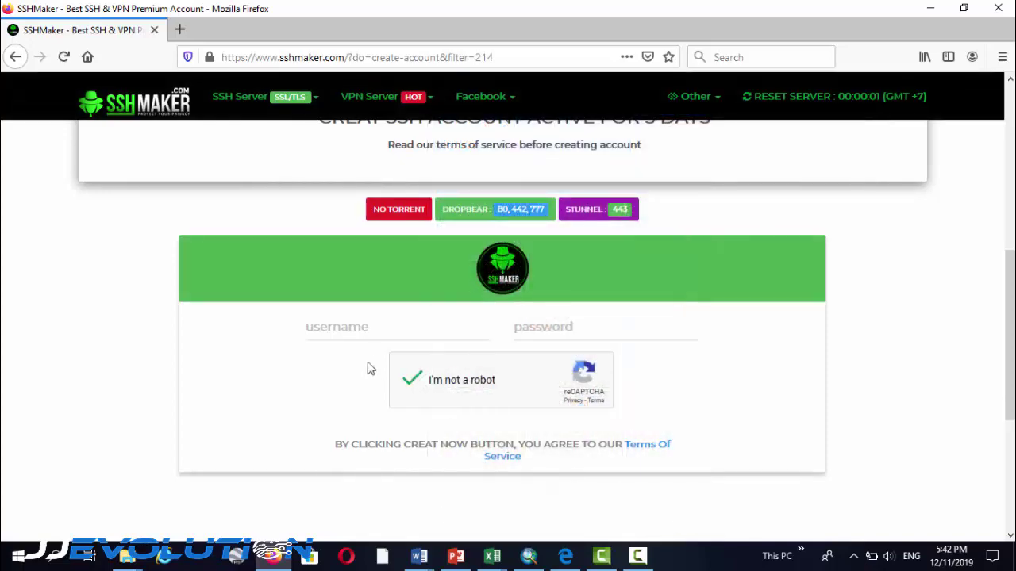
# Fill in the new account's username and password on the create form
pyautogui.click(369, 327)
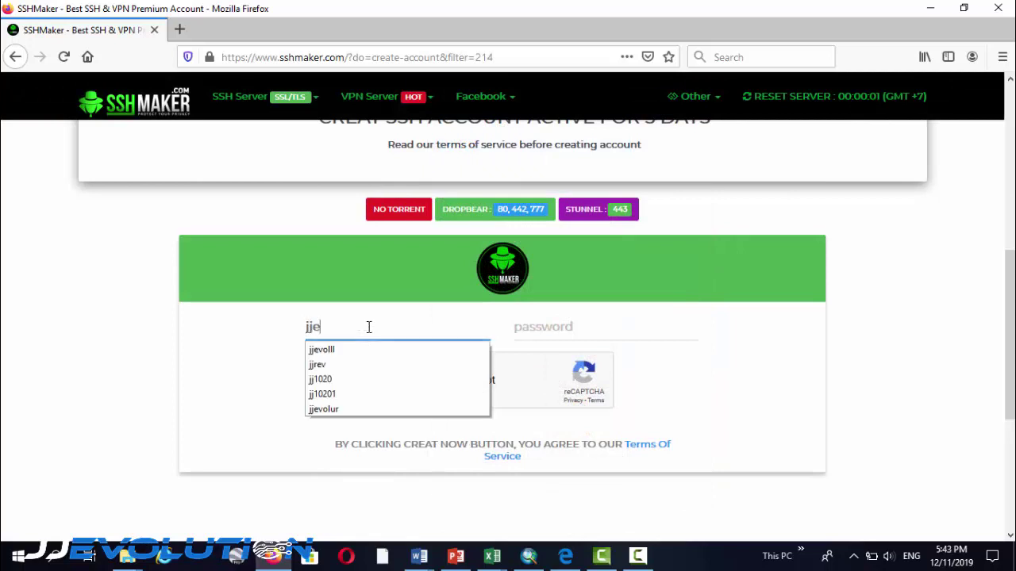
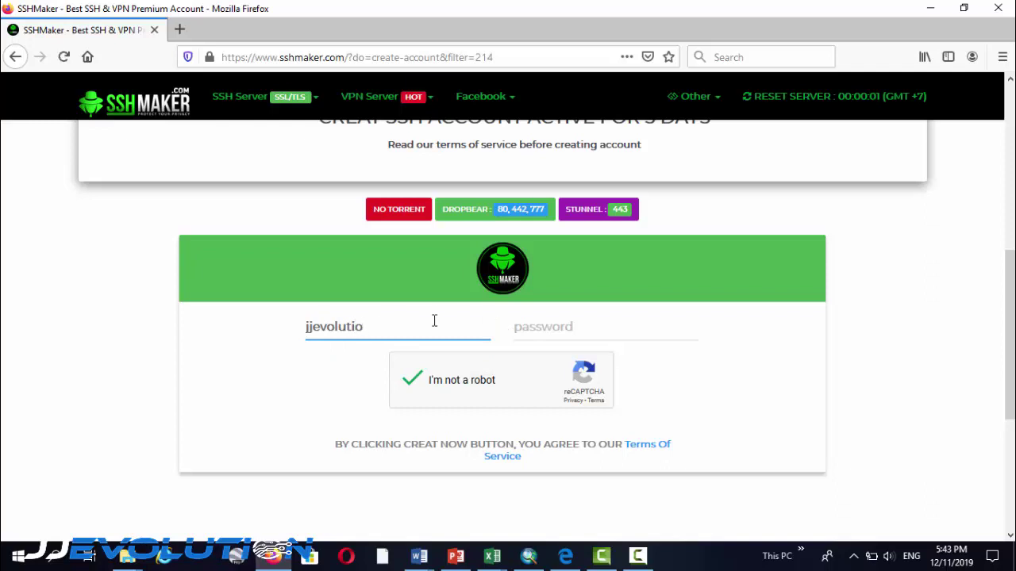
pyautogui.click(547, 326)
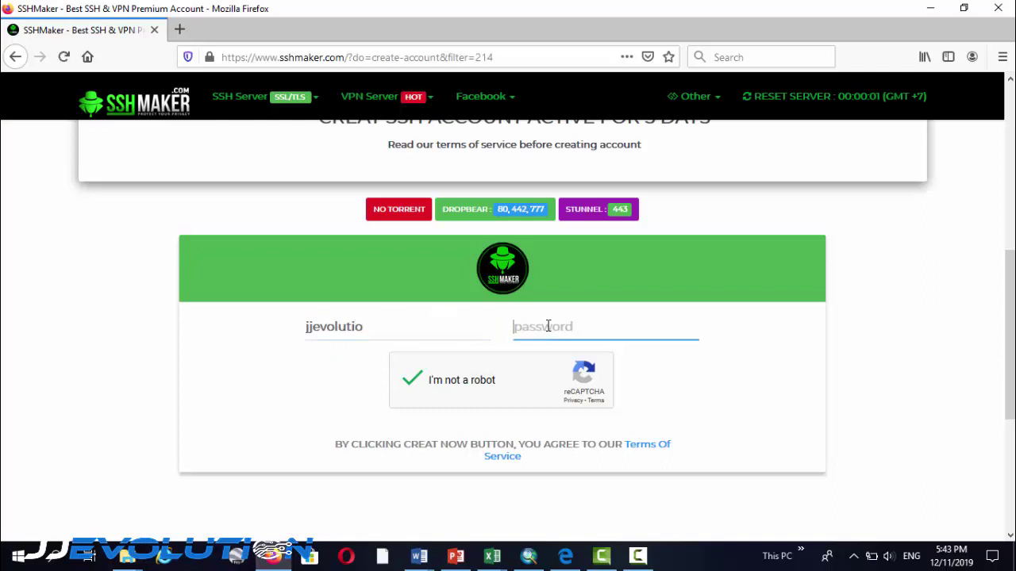
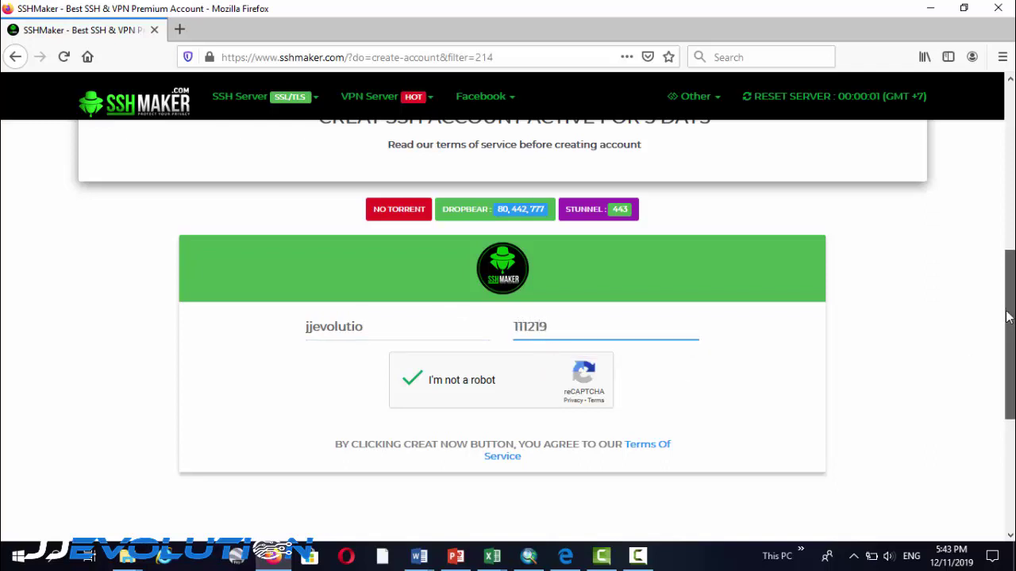
# Submit with CREATE NOW and scroll back to the green Success box
pyautogui.moveTo(1011, 317); pyautogui.dragTo(1011, 408)
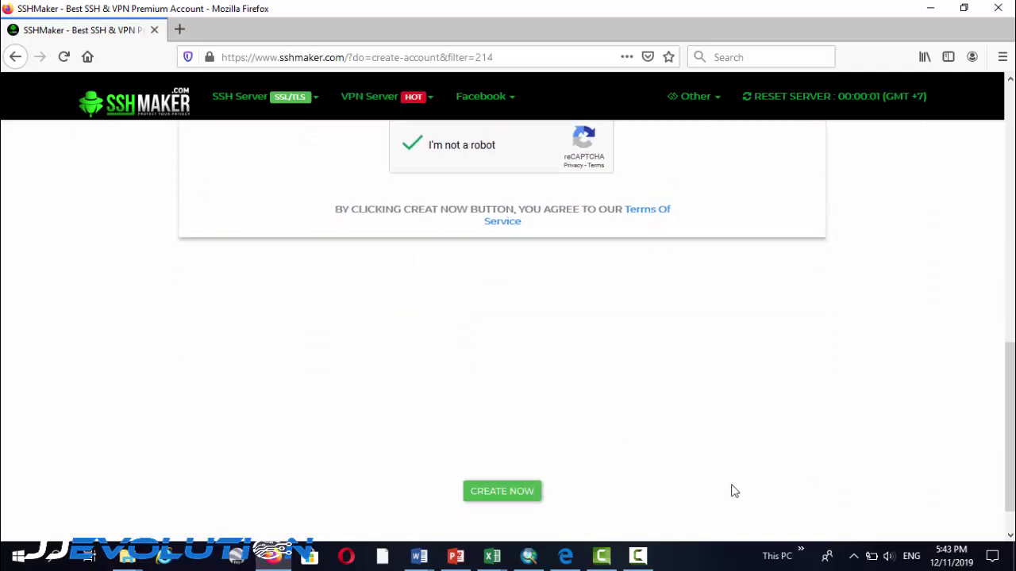
pyautogui.click(504, 493)
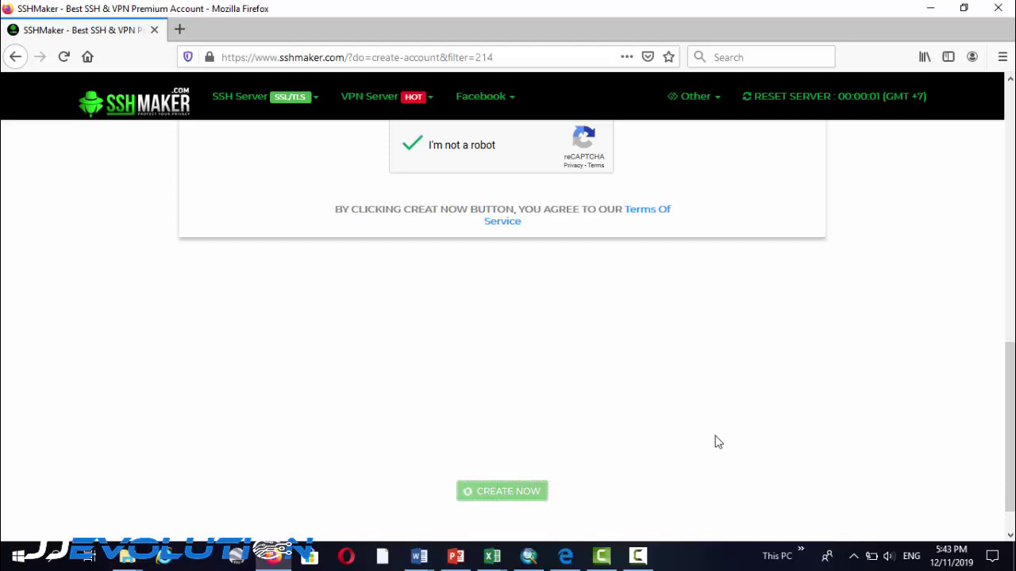
pyautogui.moveTo(1010, 349)
pyautogui.mouseDown()
pyautogui.moveTo(1010, 230)
pyautogui.moveTo(1009, 364)
pyautogui.mouseUp()
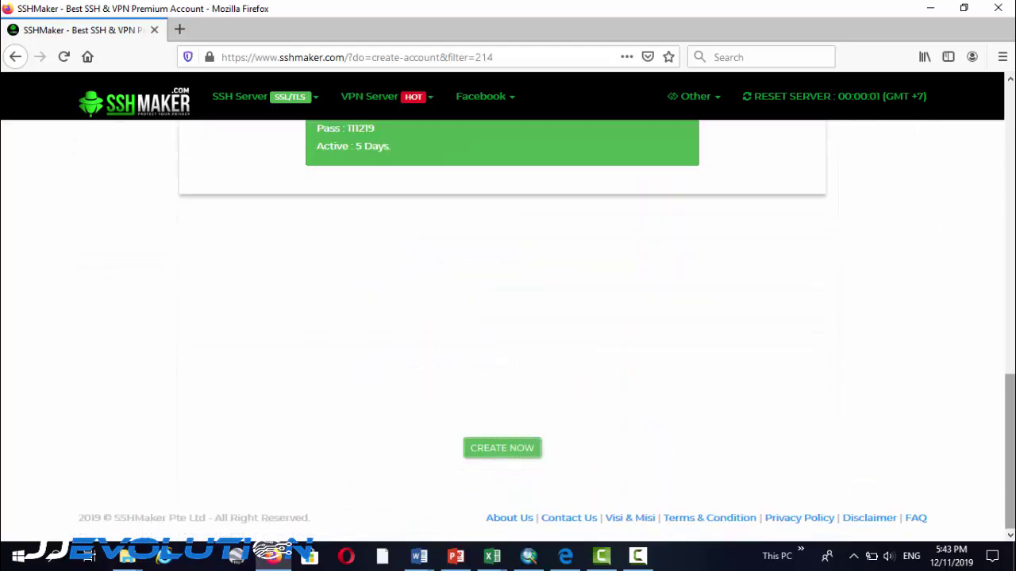
pyautogui.scroll(6, 693, 419)
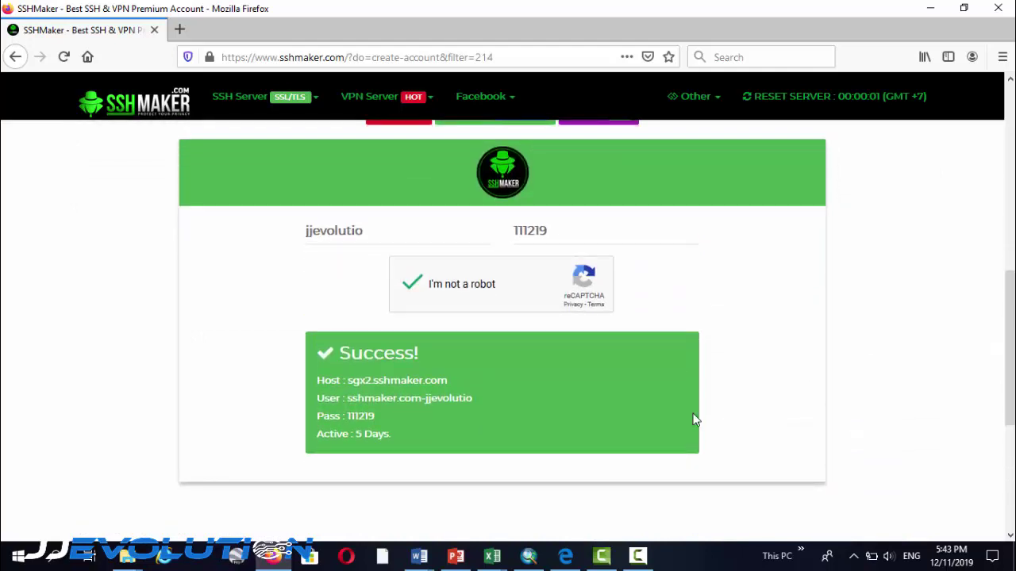
# Minimise Firefox, launch HTTP Proxy Injector from the desktop and dismiss its config error
pyautogui.click(930, 8)
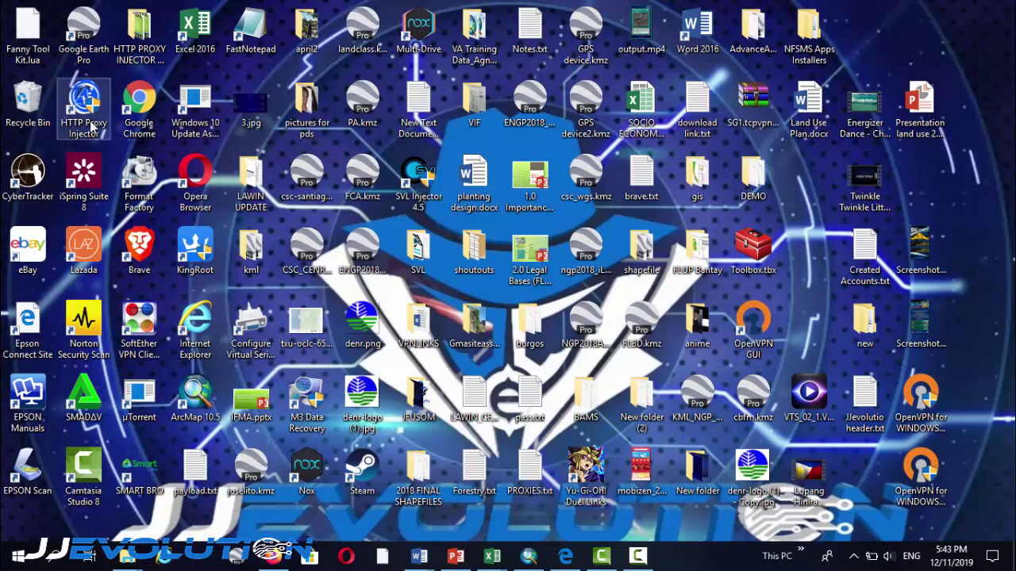
pyautogui.click(92, 127)
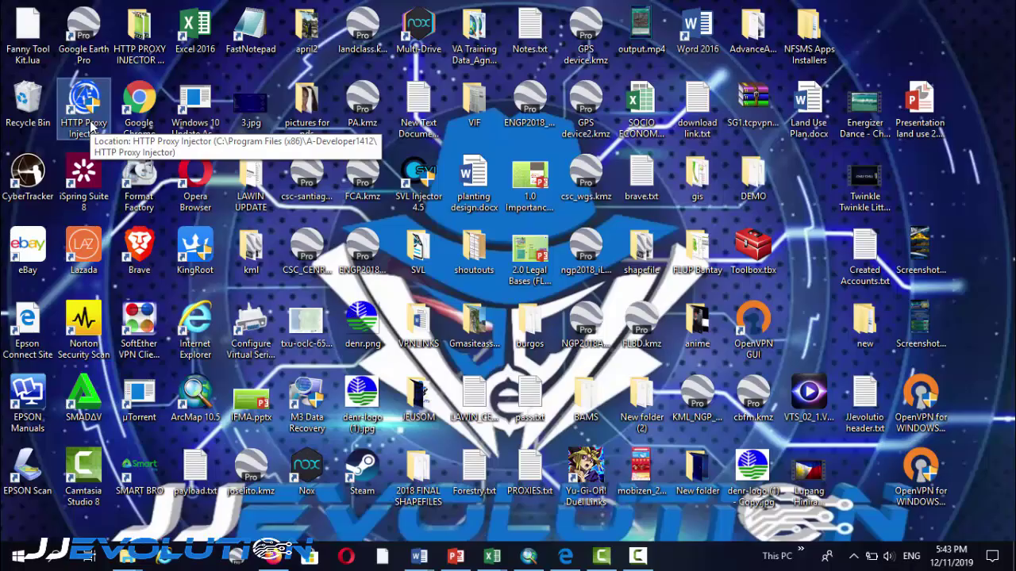
pyautogui.doubleClick(93, 127)
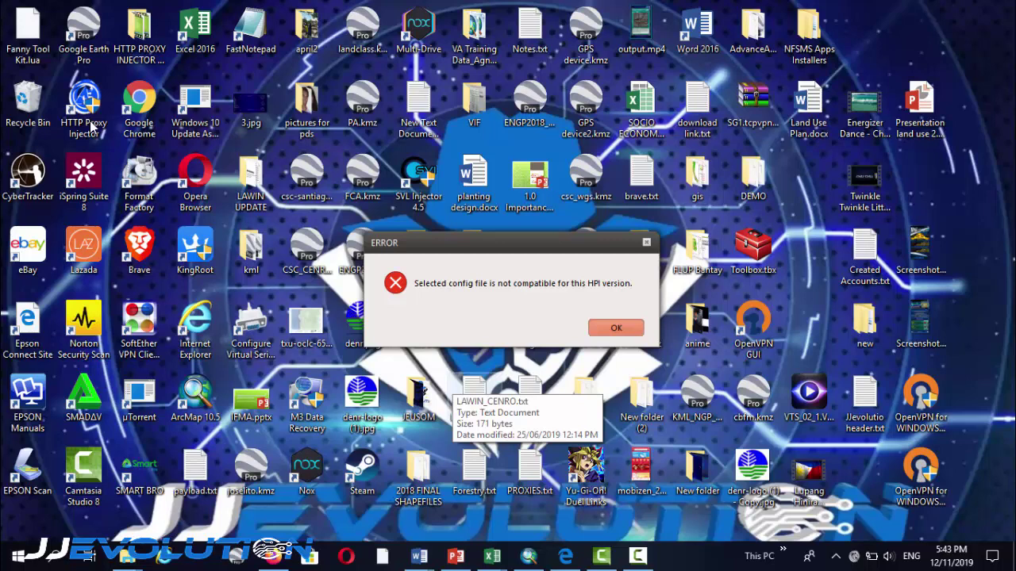
pyautogui.click(601, 329)
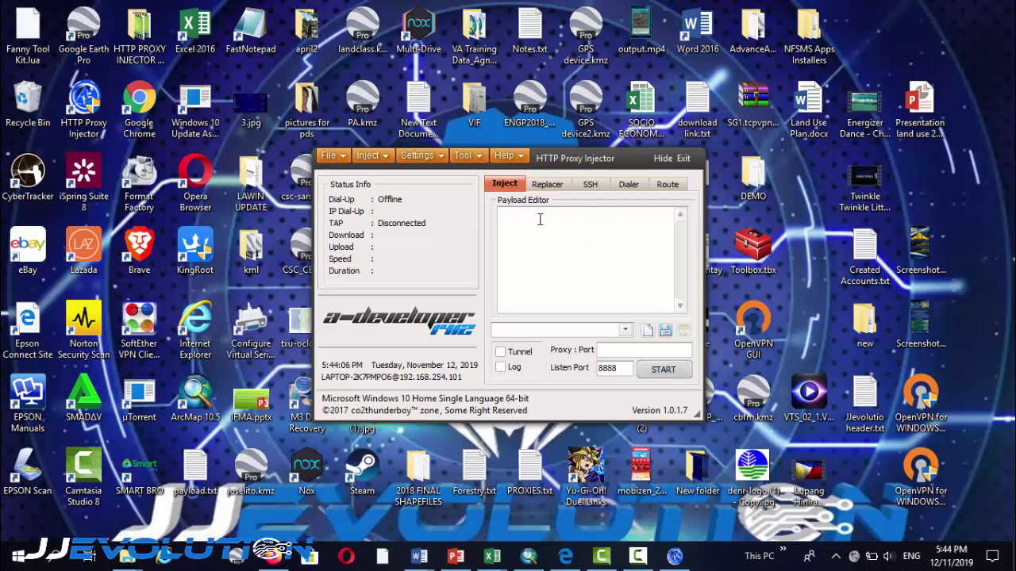
# Switch HTTP Proxy Injector to its SSH tab
pyautogui.click(589, 185)
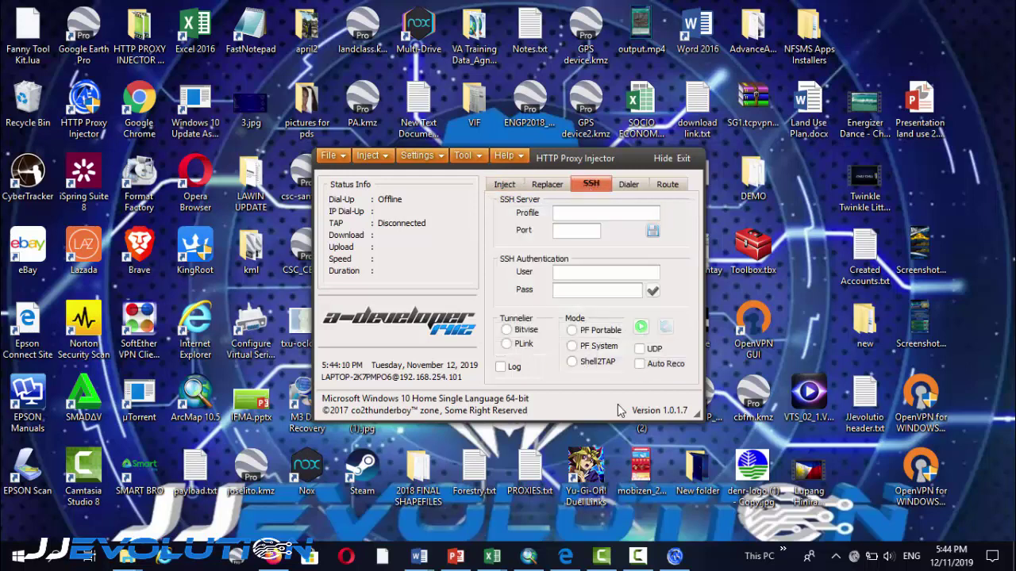
# Place Firefox as a narrow window on the left, scrolled to the SSHMaker Success details
pyautogui.click(269, 557)
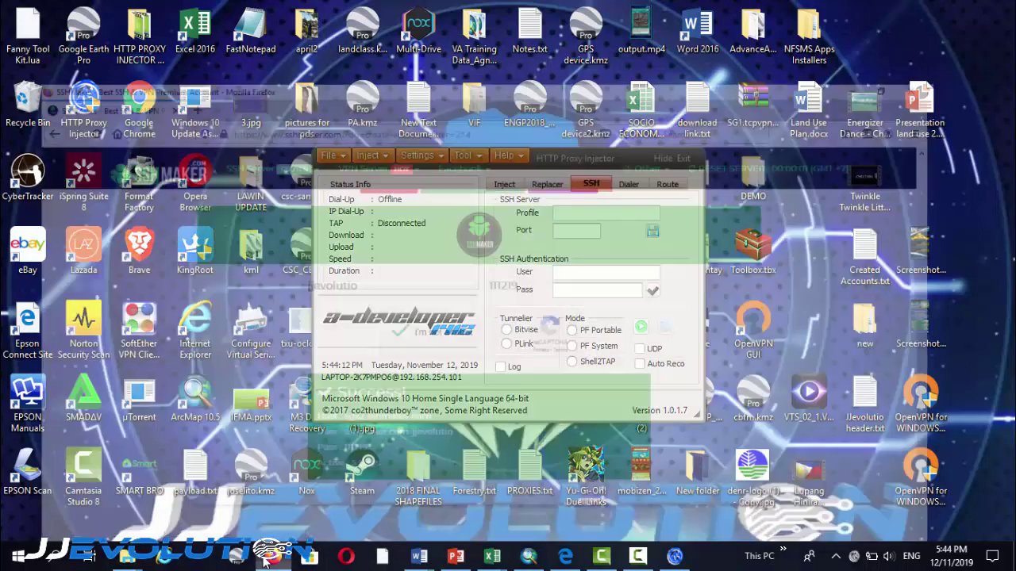
pyautogui.click(962, 8)
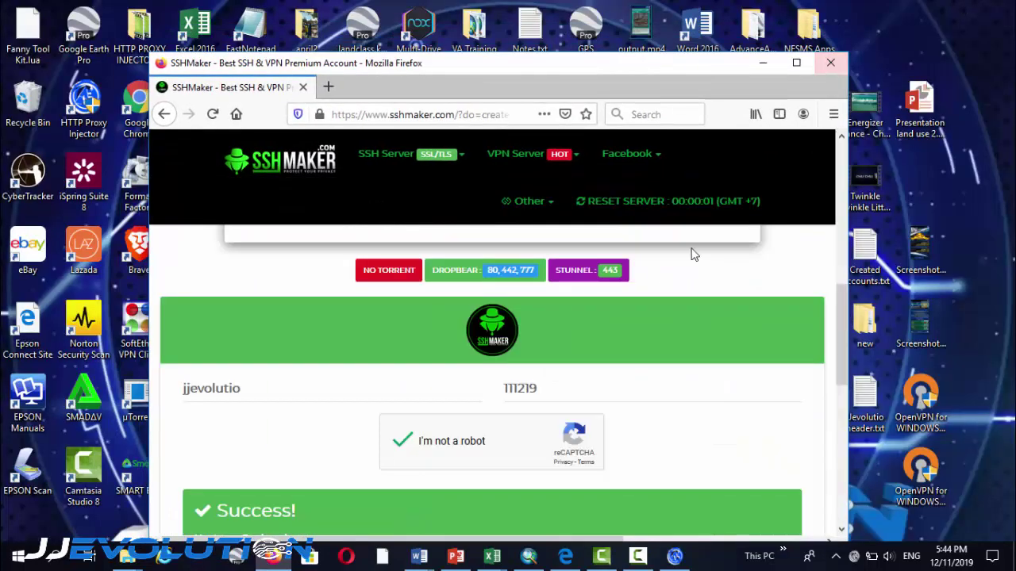
pyautogui.moveTo(597, 57); pyautogui.dragTo(438, 38)
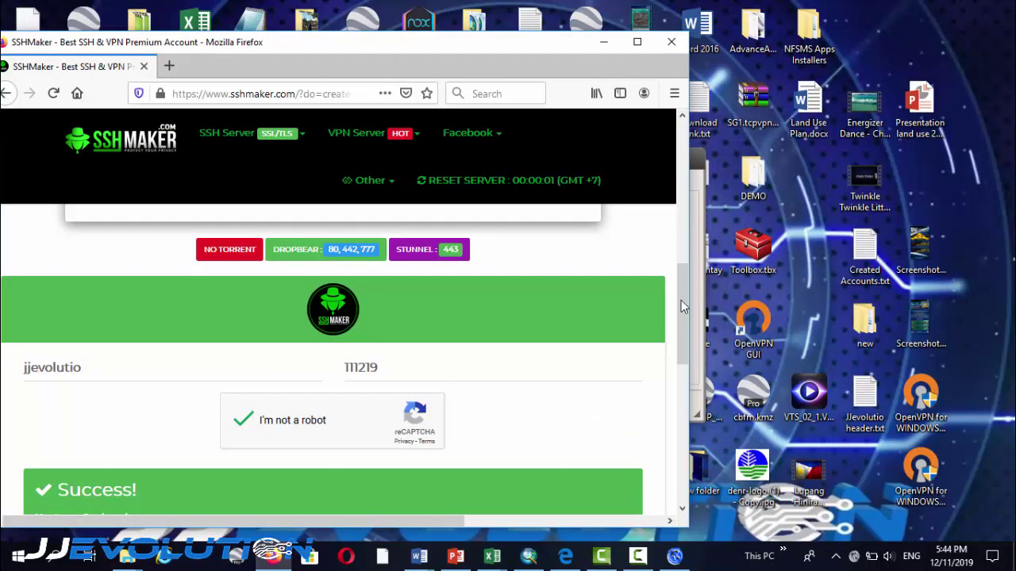
pyautogui.moveTo(681, 308); pyautogui.dragTo(674, 357)
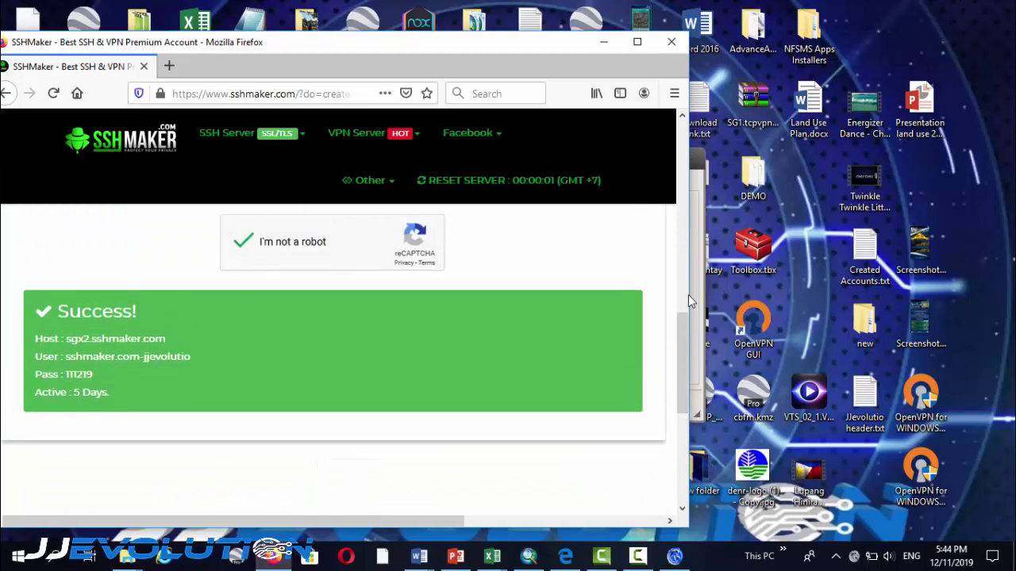
pyautogui.scroll(5, 544, 305)
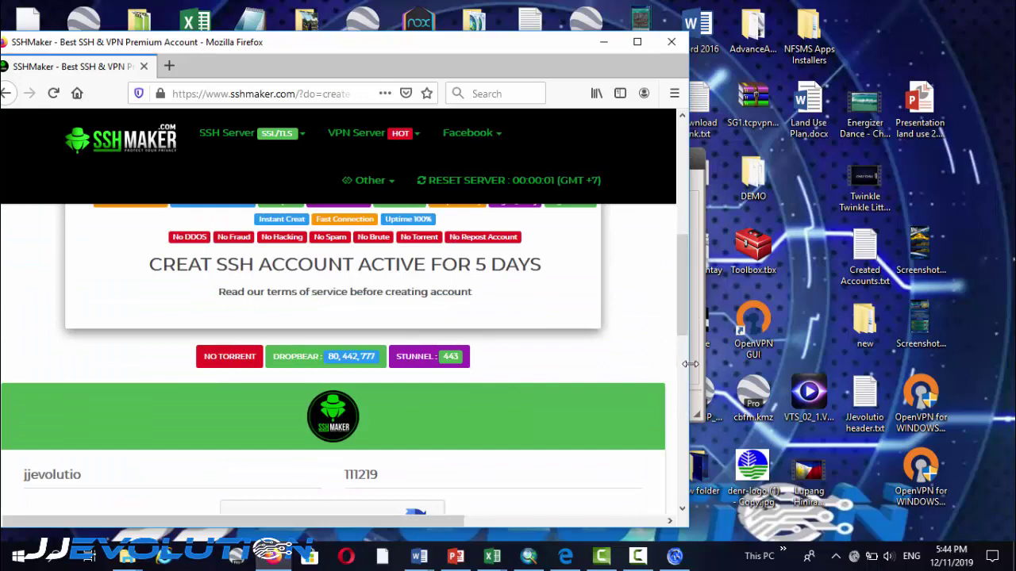
pyautogui.moveTo(656, 366); pyautogui.dragTo(383, 377)
pyautogui.scroll(-5, 374, 276)
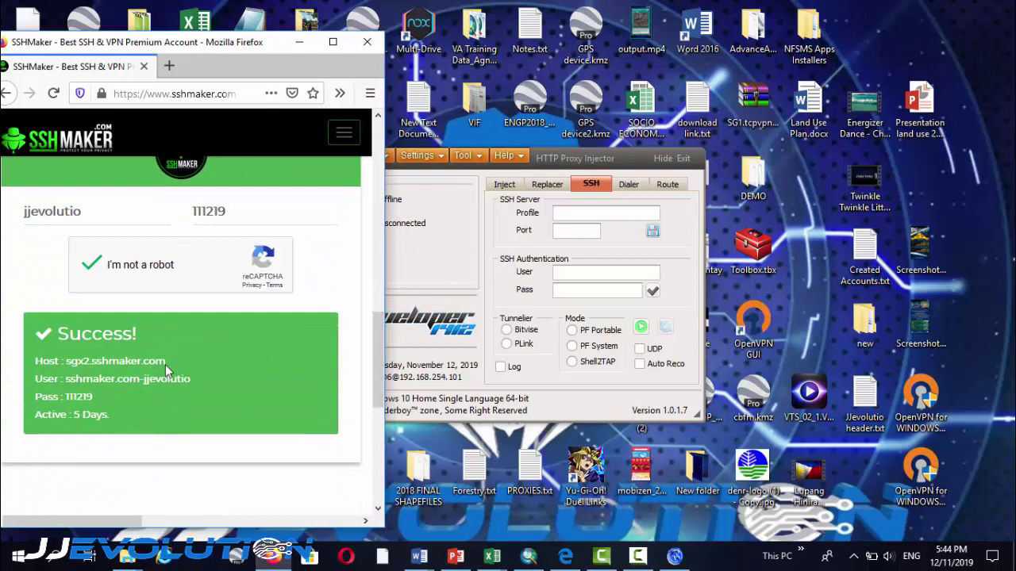
# Copy host sgx2.sshmaker.com, username and password from the Success box into the SSH fields
pyautogui.moveTo(165, 363); pyautogui.dragTo(68, 365)
pyautogui.hotkey('ctrl', 'c')
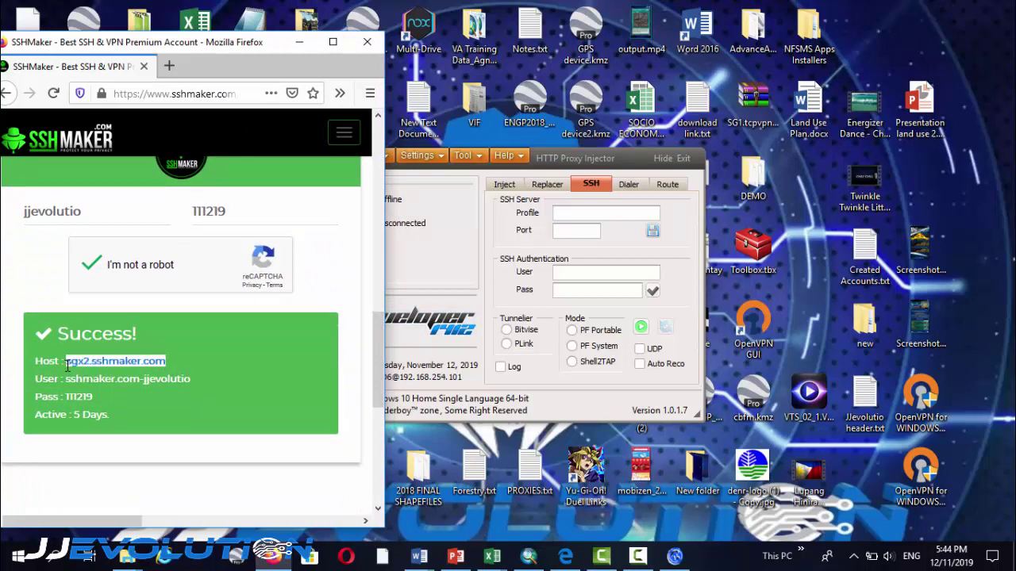
pyautogui.click(579, 213)
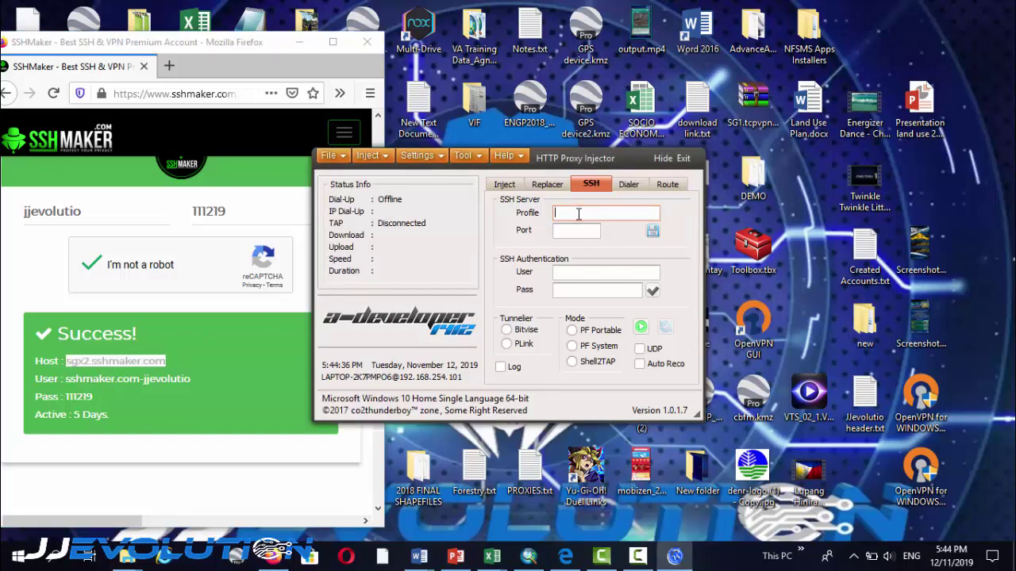
pyautogui.hotkey('ctrl', 'v')
pyautogui.click(137, 380)
pyautogui.moveTo(192, 380); pyautogui.dragTo(66, 381)
pyautogui.hotkey('ctrl', 'c')
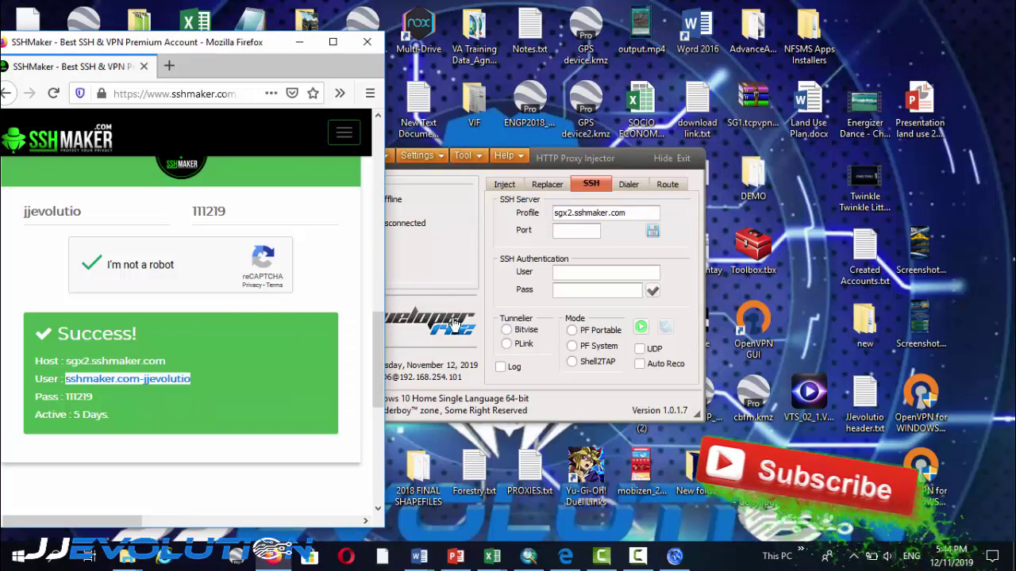
pyautogui.click(559, 272)
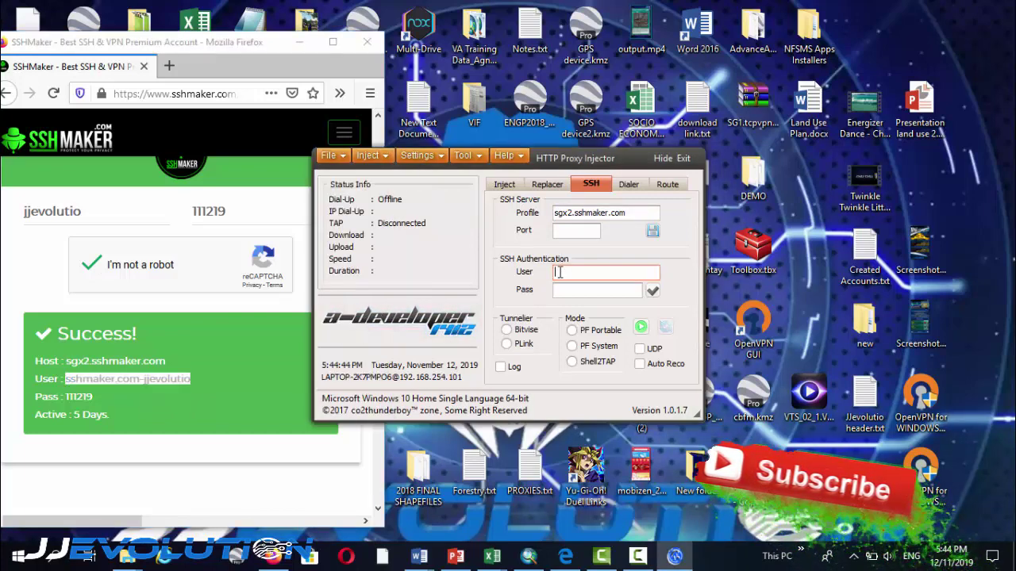
pyautogui.hotkey('ctrl', 'v')
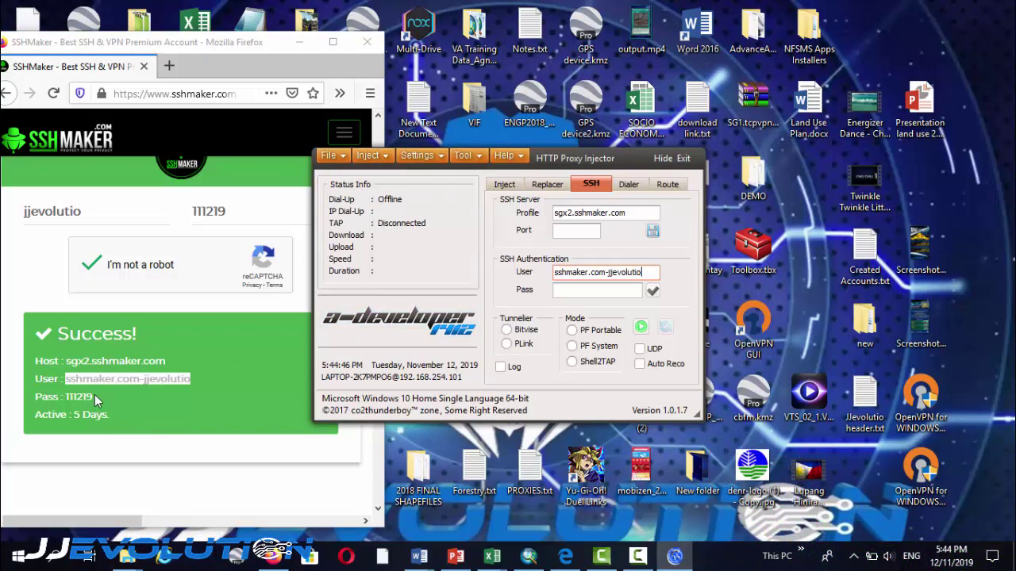
pyautogui.moveTo(94, 394); pyautogui.dragTo(66, 397)
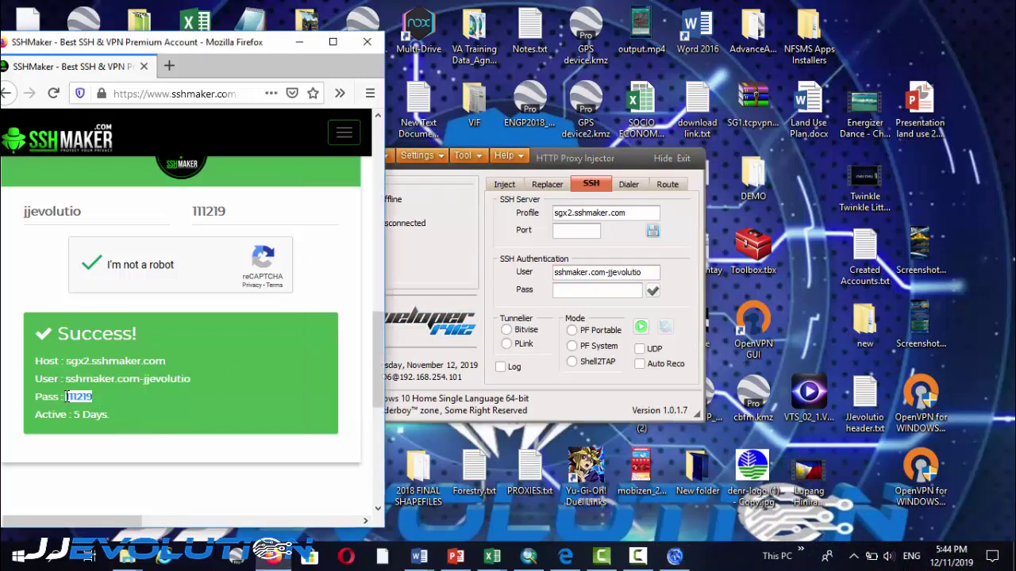
pyautogui.click(560, 289)
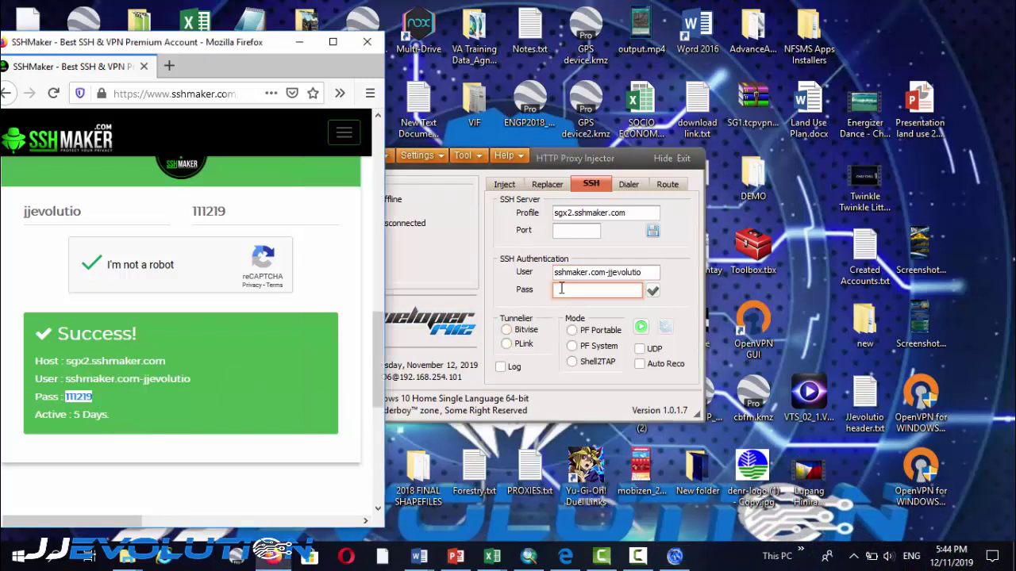
pyautogui.hotkey('ctrl', 'v')
# Set SSH port 443 and choose Bitvise with PF Portable mode
pyautogui.click(564, 231)
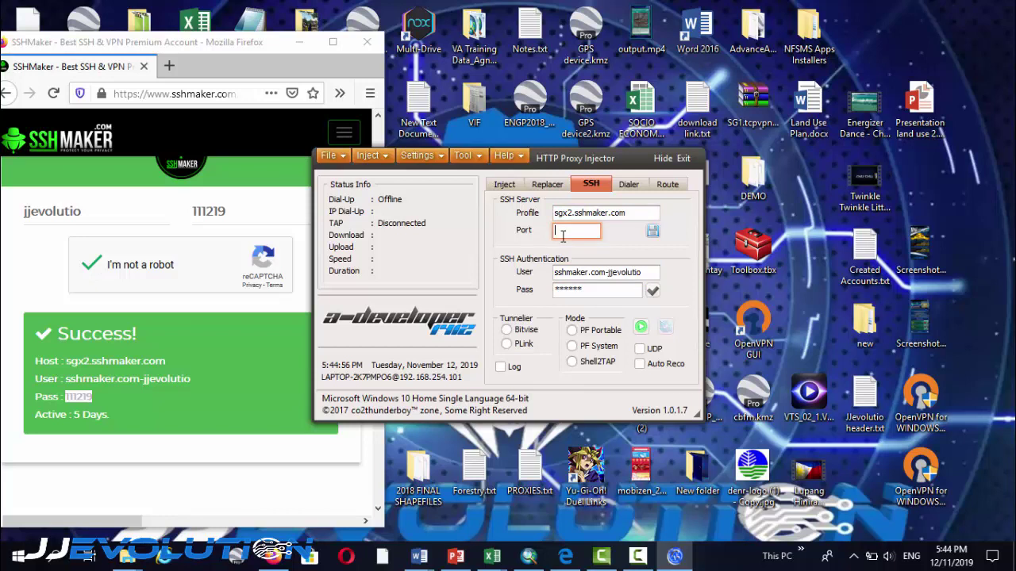
pyautogui.write('443')
pyautogui.click(508, 332)
pyautogui.click(572, 331)
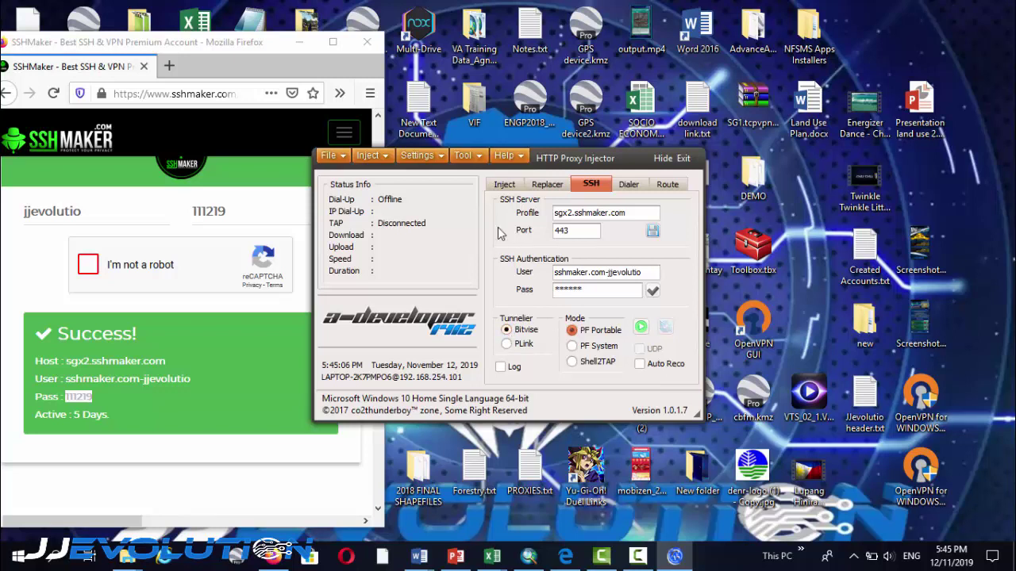
pyautogui.click(503, 185)
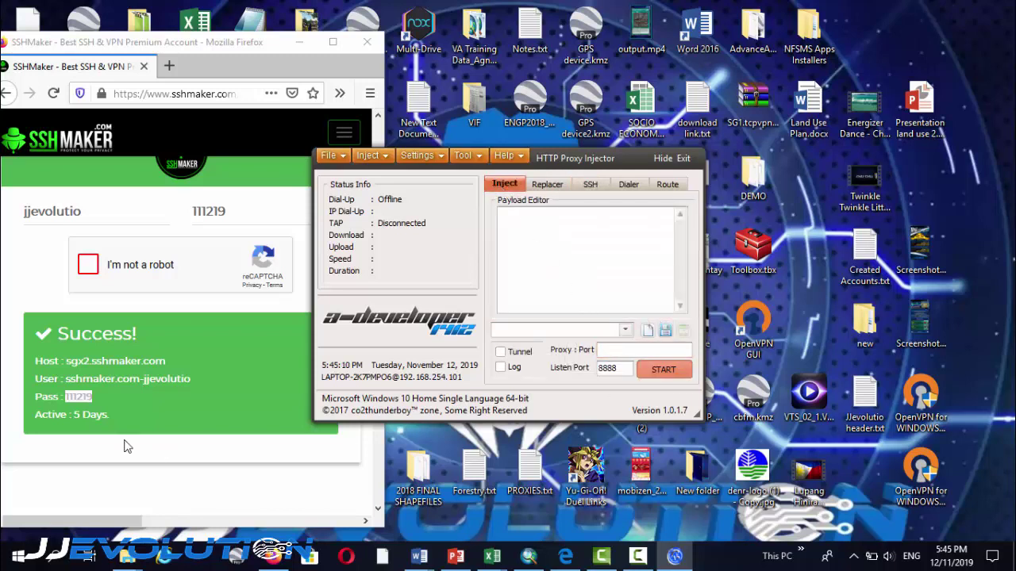
# Paste sgx2.sshmaker.com into Proxy:Port, append :8080, and tick Tunnel
pyautogui.moveTo(166, 362); pyautogui.dragTo(68, 363)
pyautogui.hotkey('ctrl', 'c')
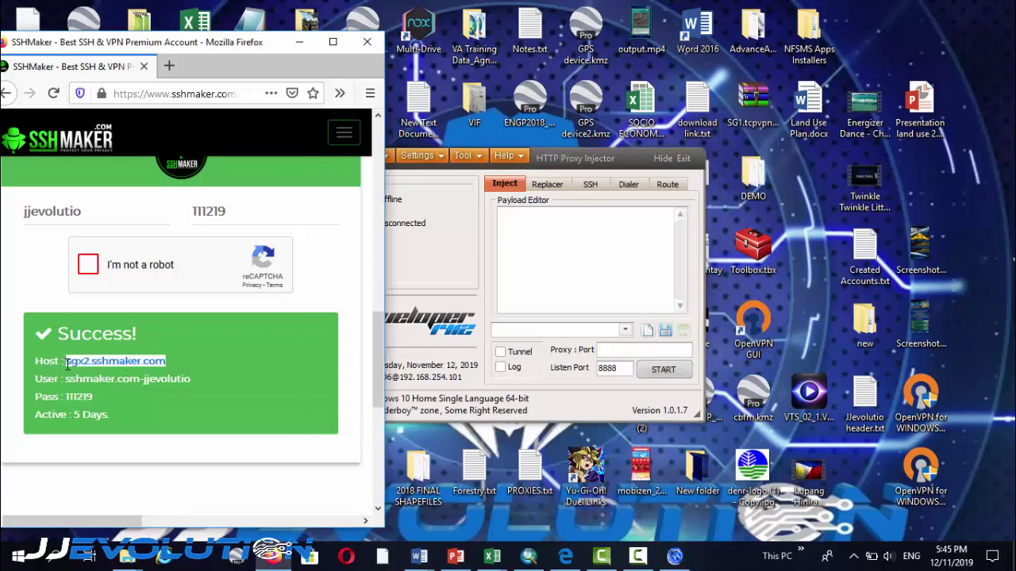
pyautogui.click(603, 349)
pyautogui.hotkey('ctrl', 'v')
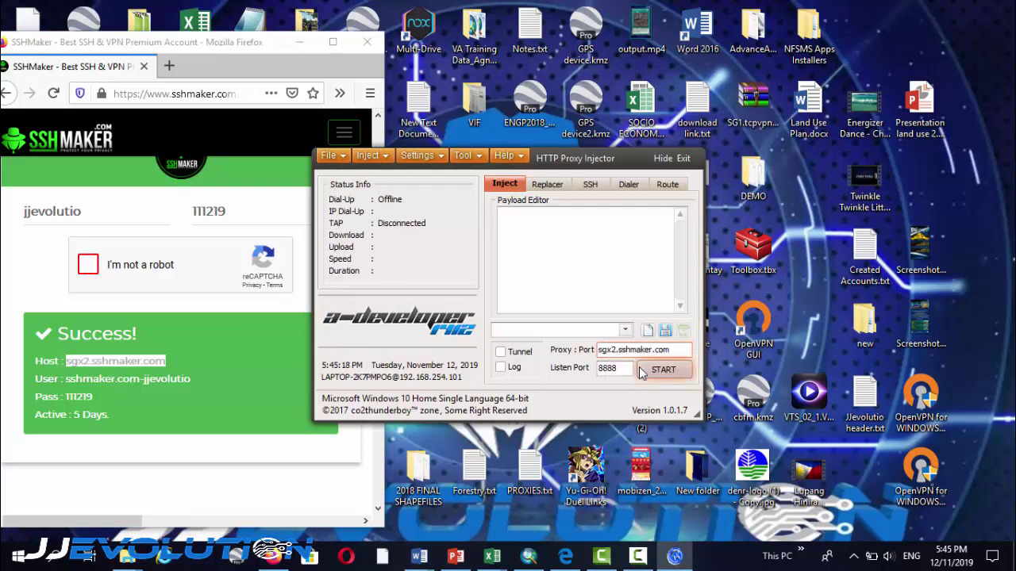
pyautogui.write(':8')
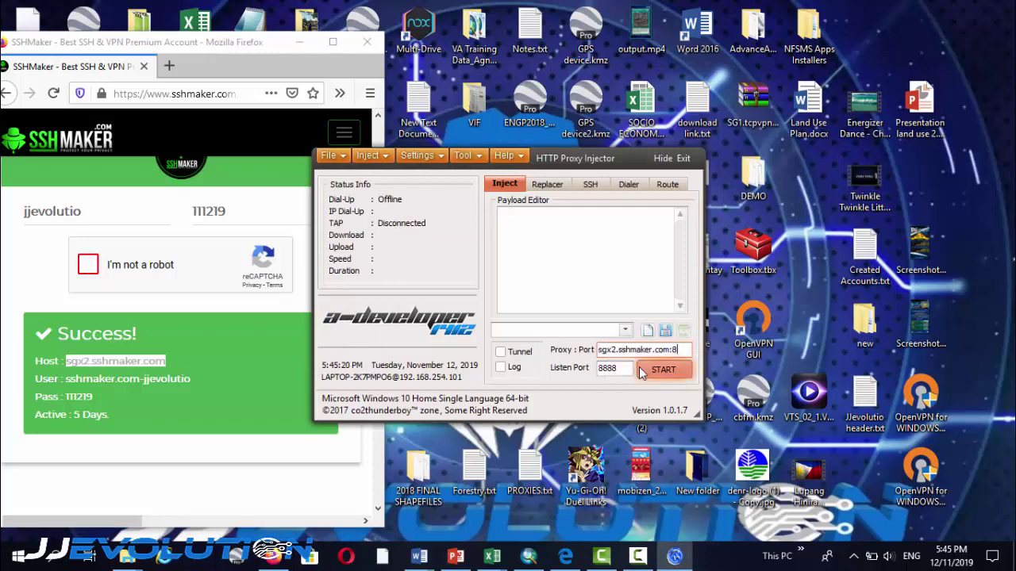
pyautogui.write('080')
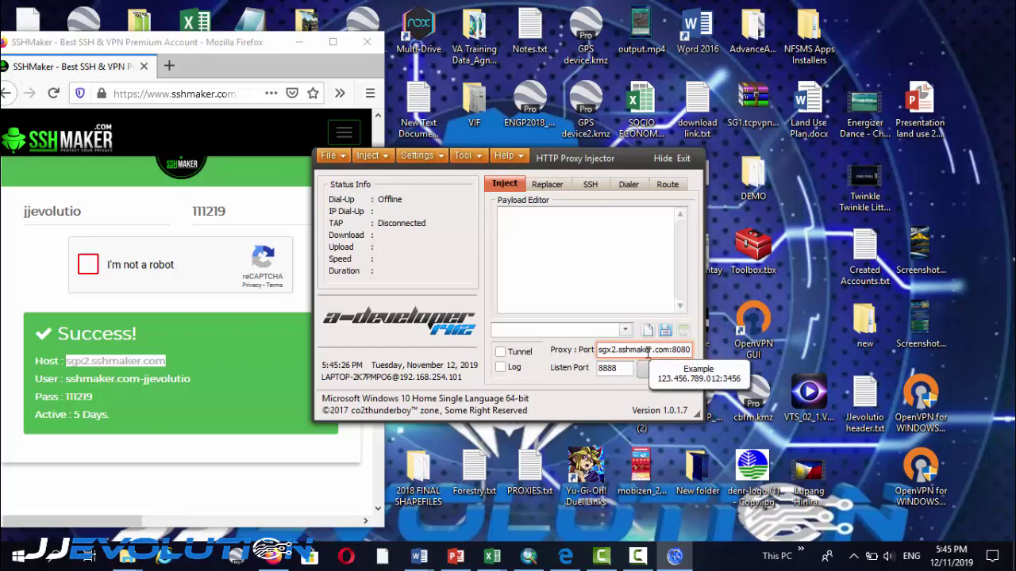
pyautogui.click(525, 355)
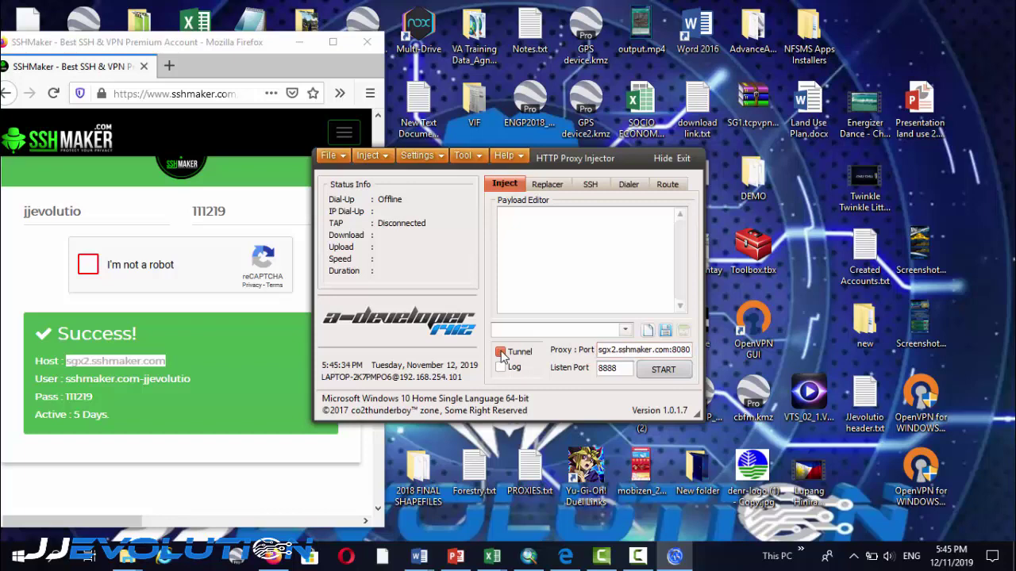
# Enable Log, show the Bitvise / PLink log panel, and move the injector window up and right
pyautogui.click(501, 367)
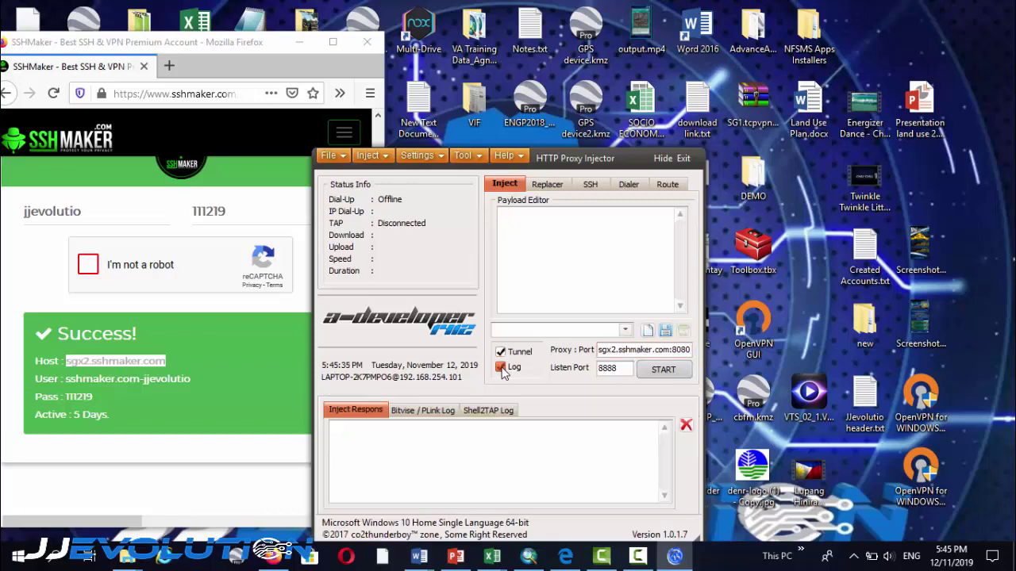
pyautogui.click(434, 411)
pyautogui.moveTo(559, 157); pyautogui.dragTo(585, 98)
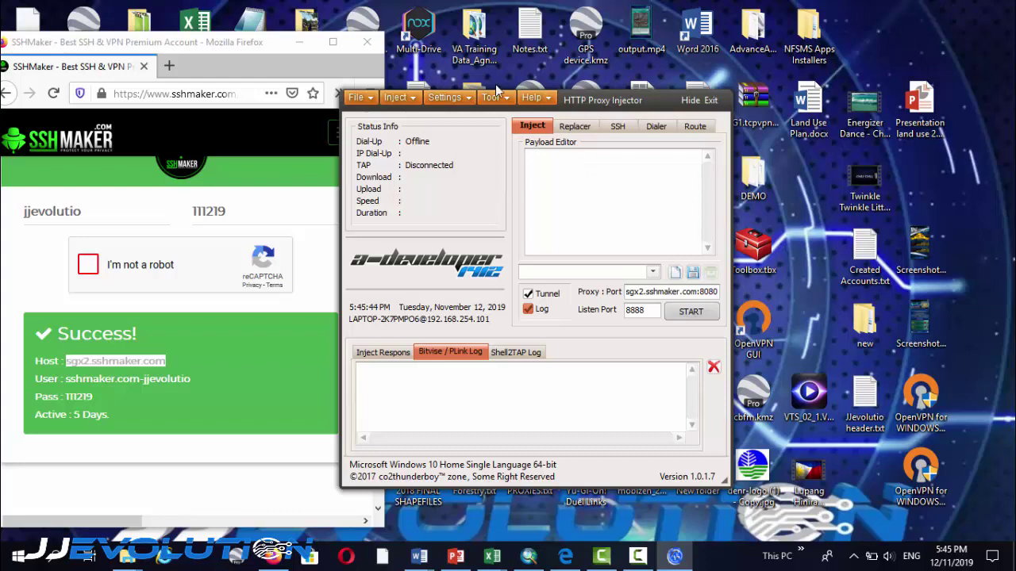
# Browse the Settings, Inject, File and Tool menus
pyautogui.click(446, 100)
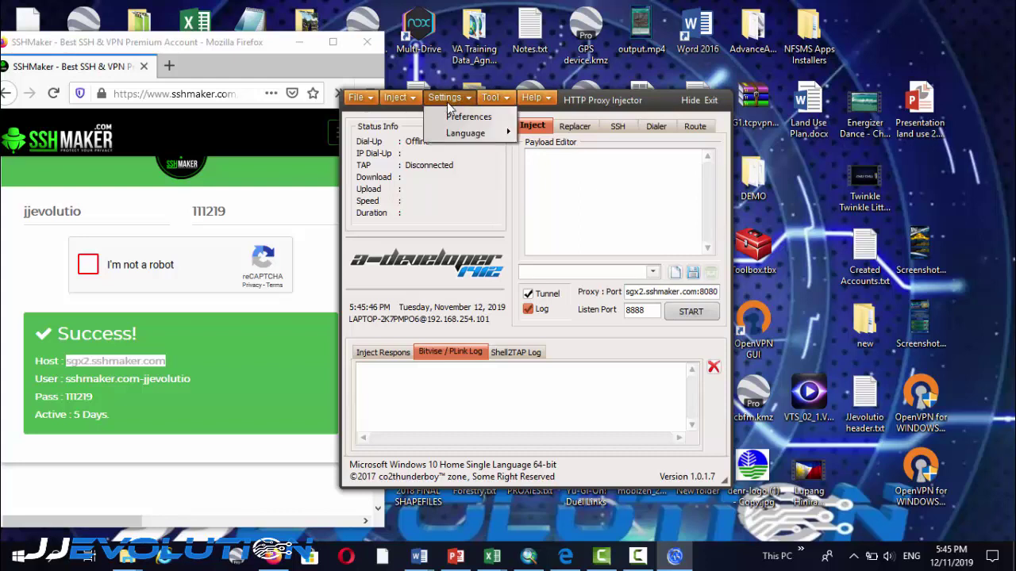
pyautogui.click(397, 103)
pyautogui.click(396, 103)
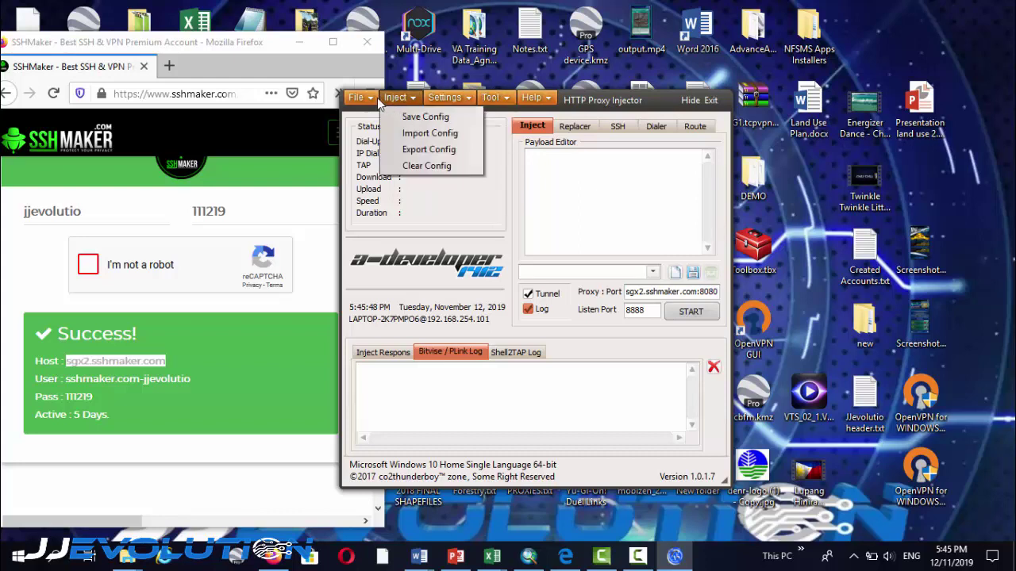
pyautogui.click(359, 103)
pyautogui.click(359, 103)
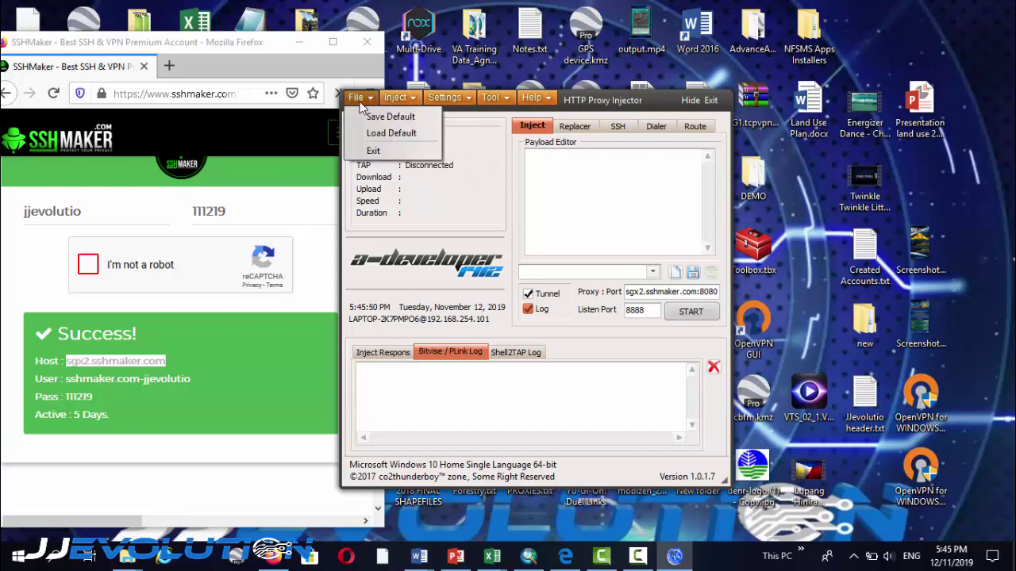
pyautogui.click(498, 101)
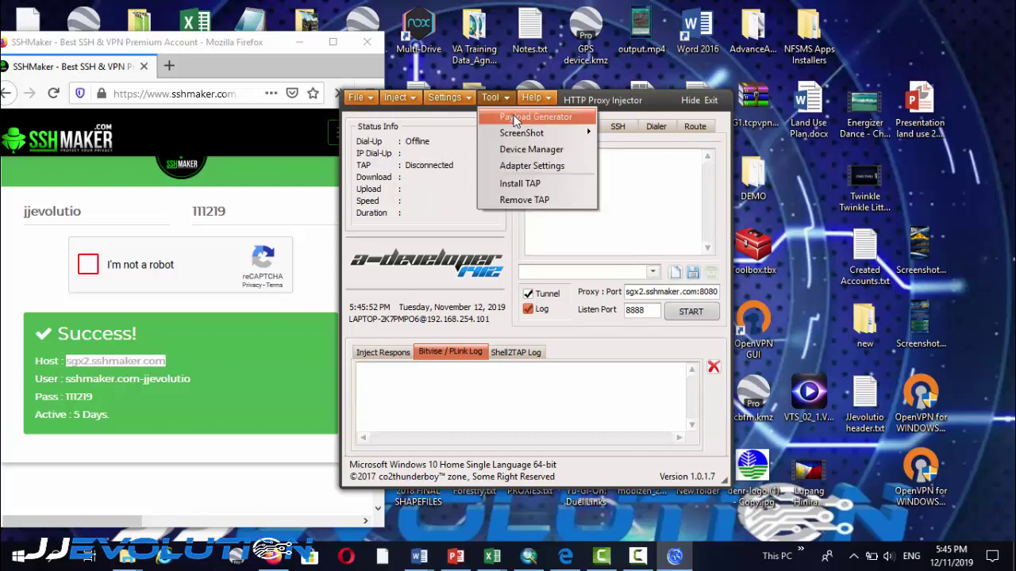
# In the Payload Generator, enter host viber.com with POST method and Back Injection
pyautogui.click(514, 119)
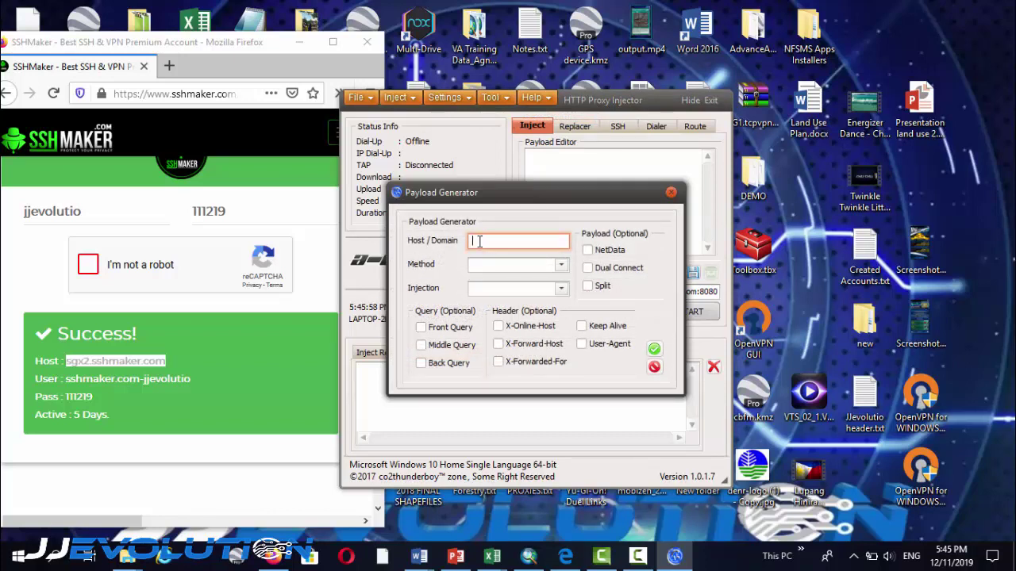
pyautogui.write('viber.com')
pyautogui.click(560, 268)
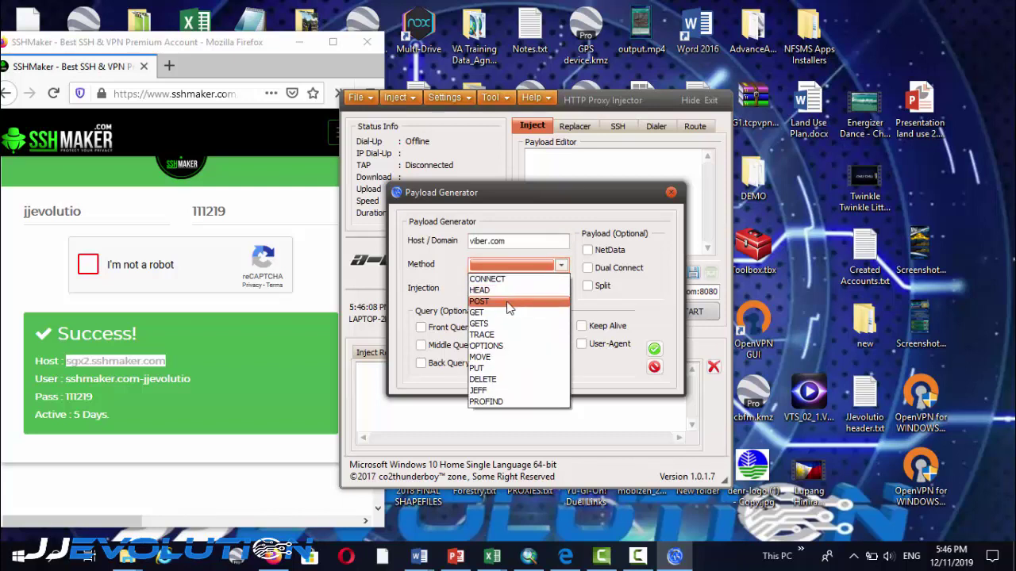
pyautogui.click(509, 302)
pyautogui.click(558, 289)
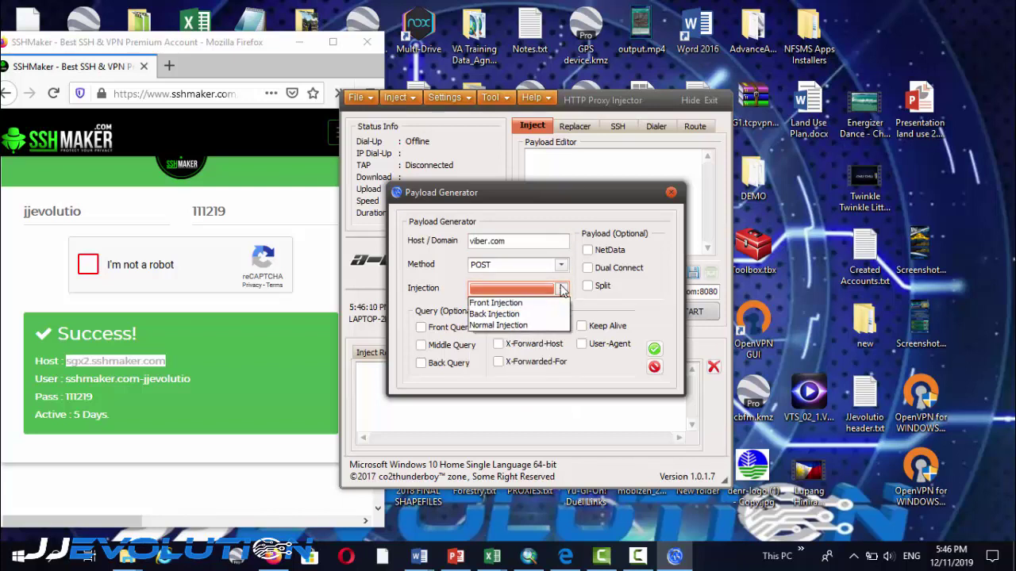
pyautogui.click(508, 316)
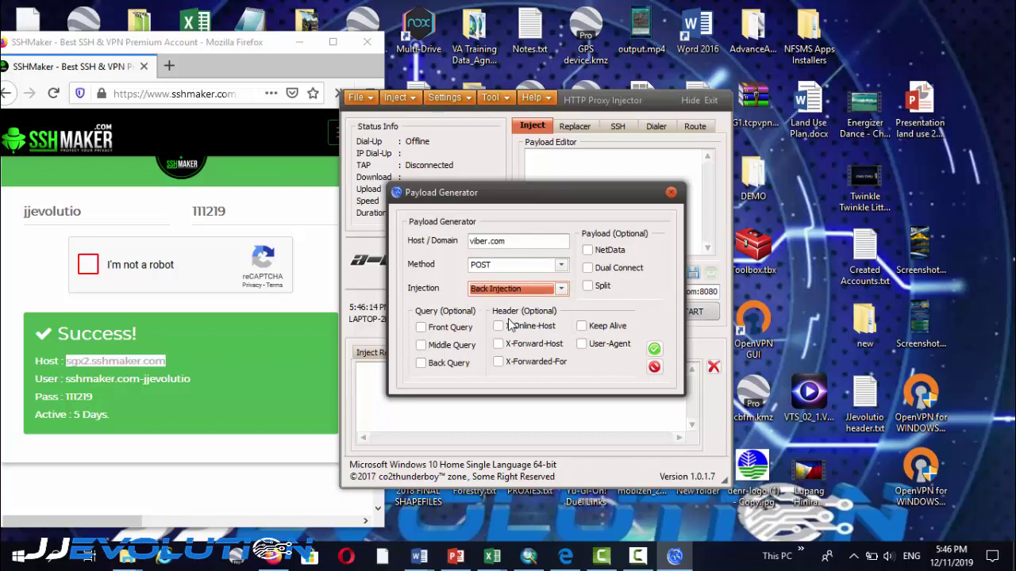
# Add Back Query, X-Online-Host, X-Forward-Host and Keep Alive, then generate the payload
pyautogui.click(421, 363)
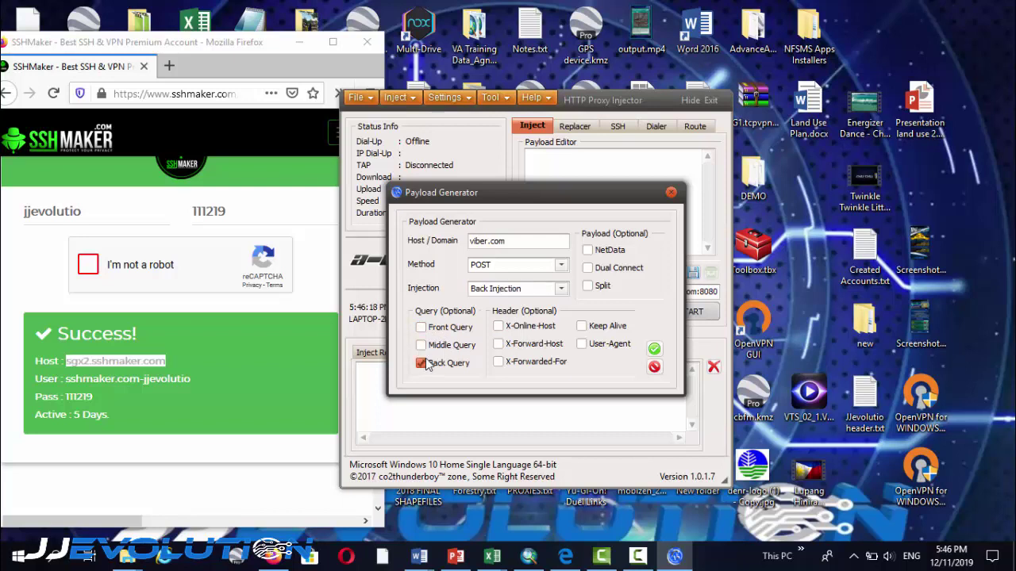
pyautogui.click(498, 326)
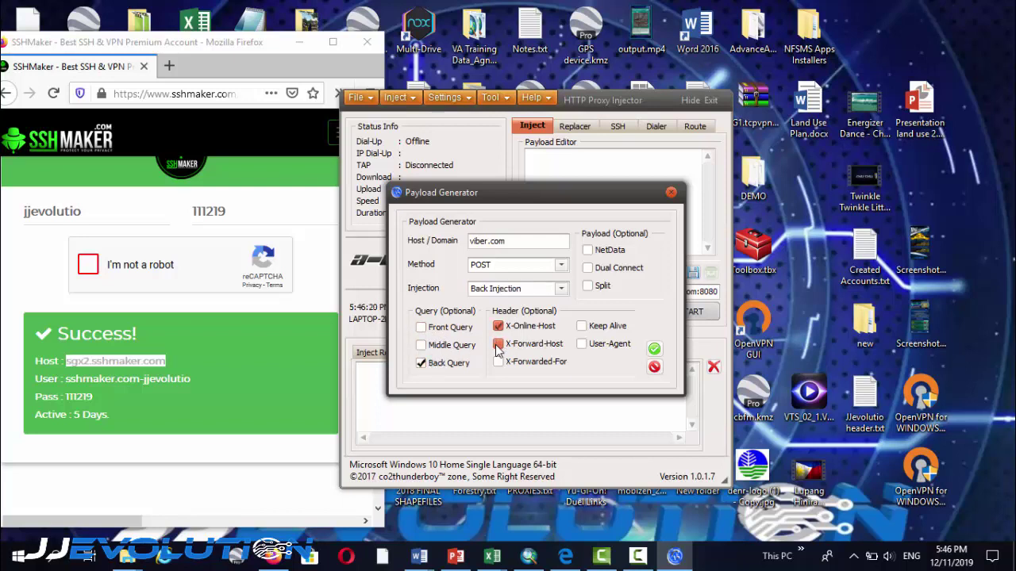
pyautogui.click(498, 344)
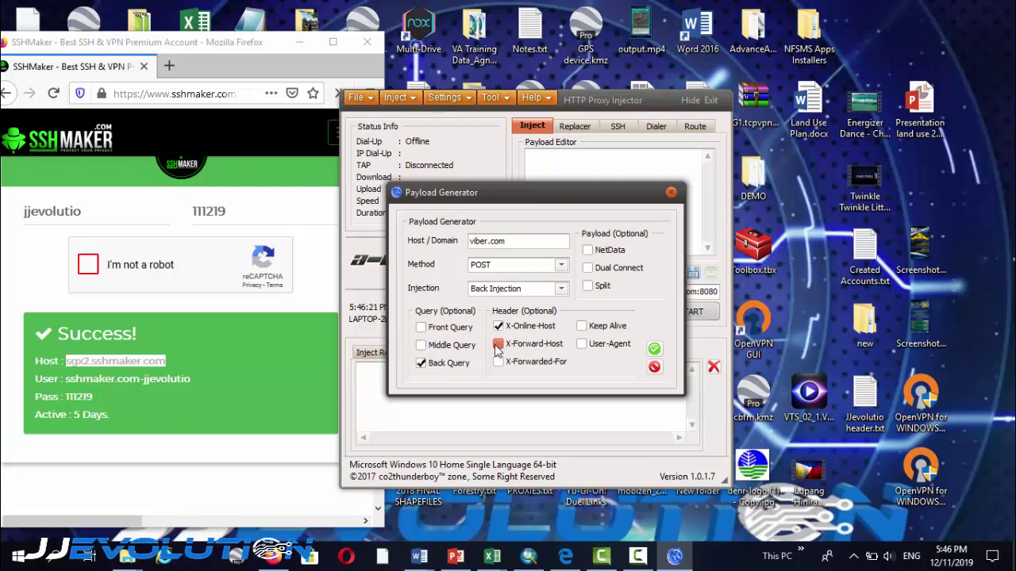
pyautogui.click(581, 326)
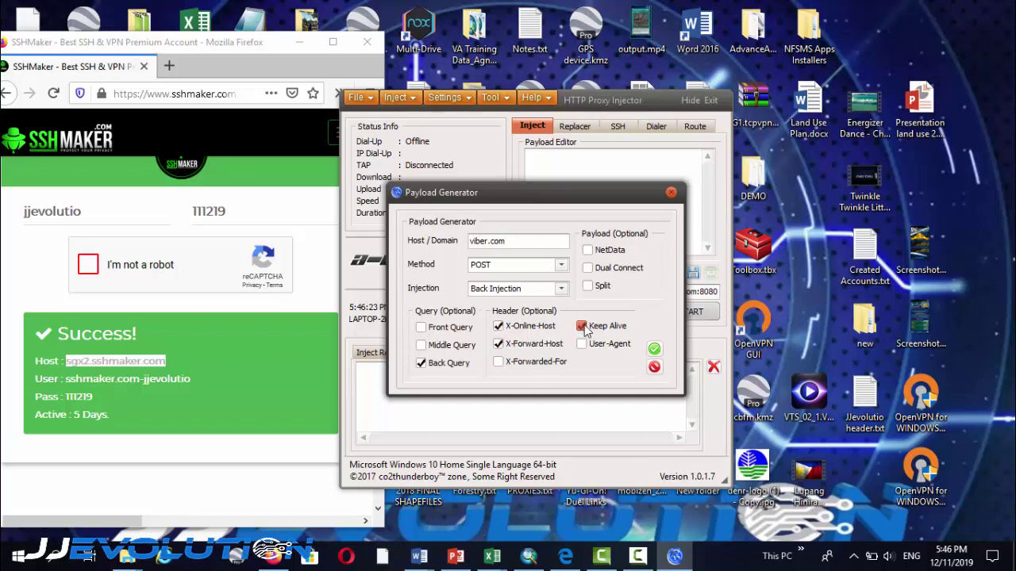
pyautogui.click(654, 350)
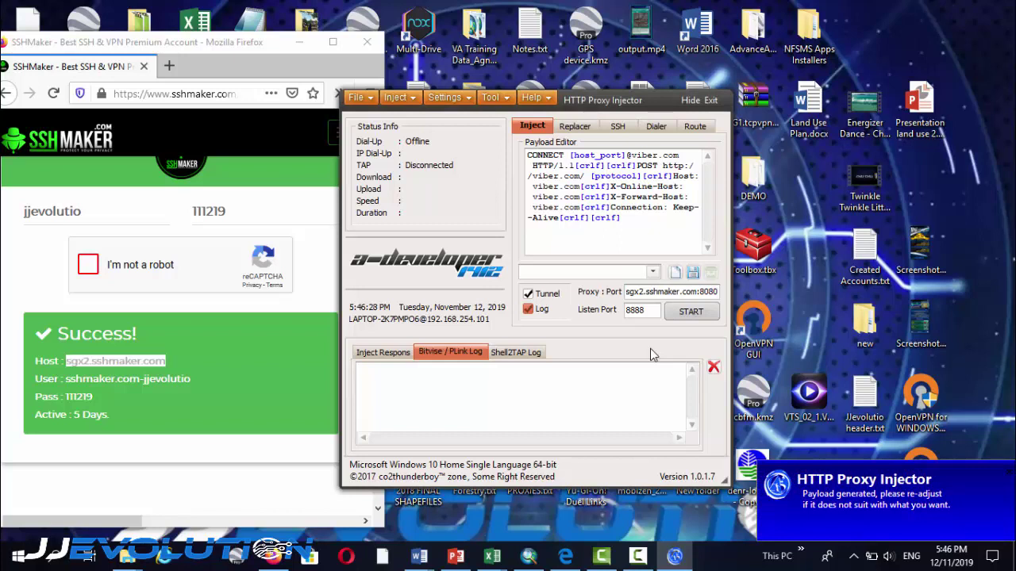
# Change the payload's http to https and the listen port from 8888 to 8989
pyautogui.click(683, 165)
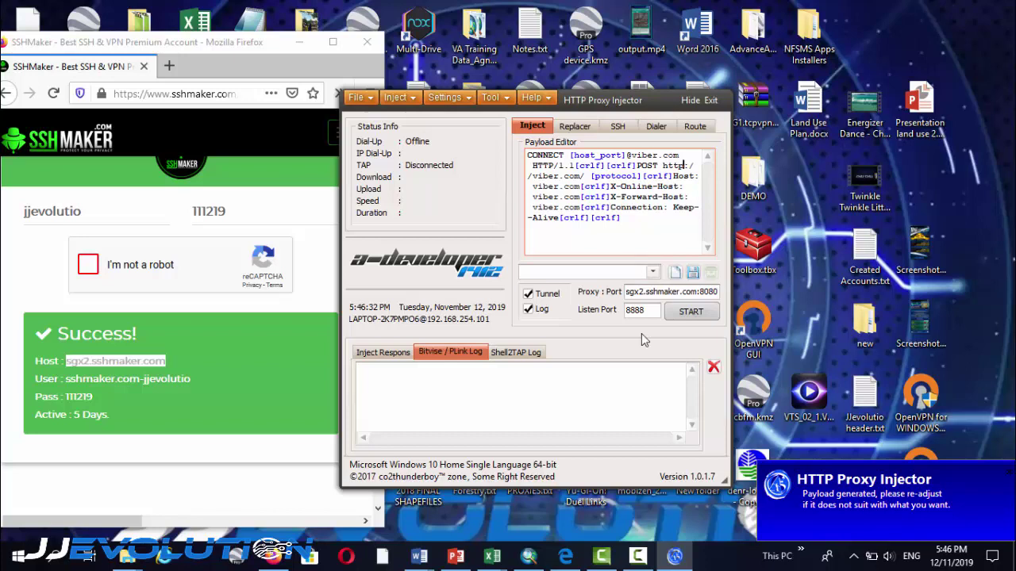
pyautogui.write('s')
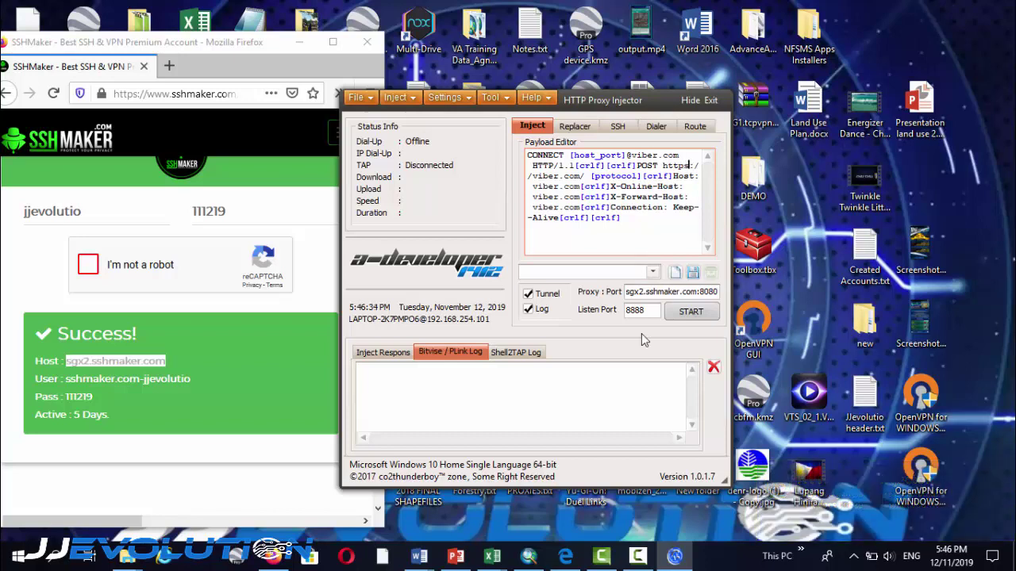
pyautogui.click(653, 312)
pyautogui.moveTo(653, 312); pyautogui.dragTo(606, 309)
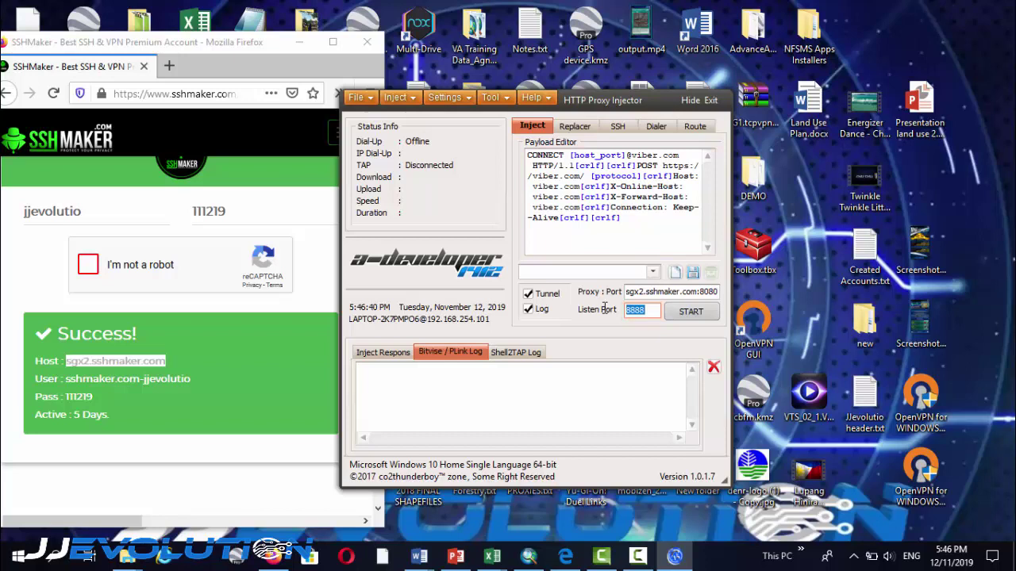
pyautogui.write('8989')
# Start the tunnel, stop it after the PrematureEof failure, and move the SSHMaker page right
pyautogui.click(691, 311)
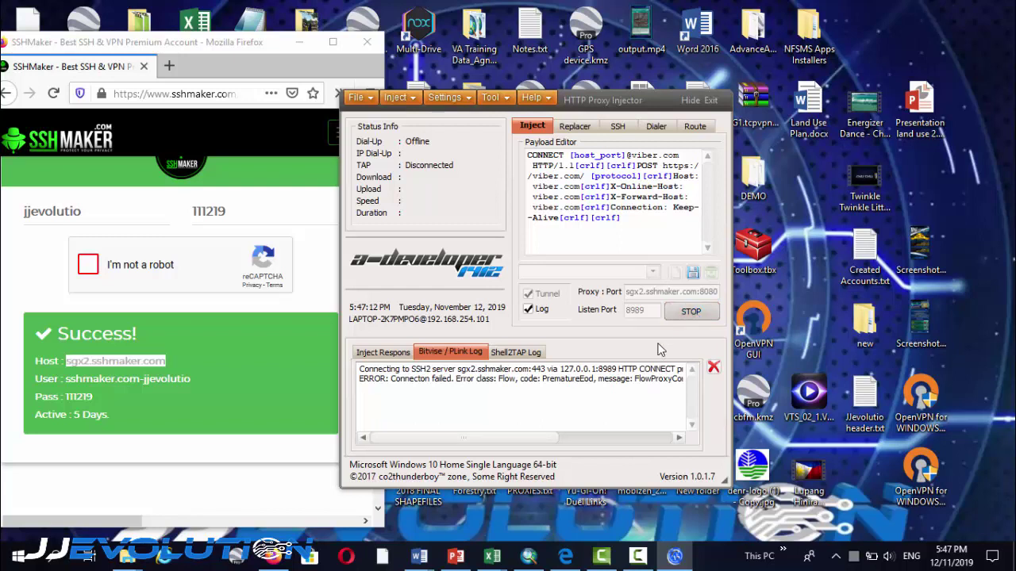
pyautogui.click(688, 312)
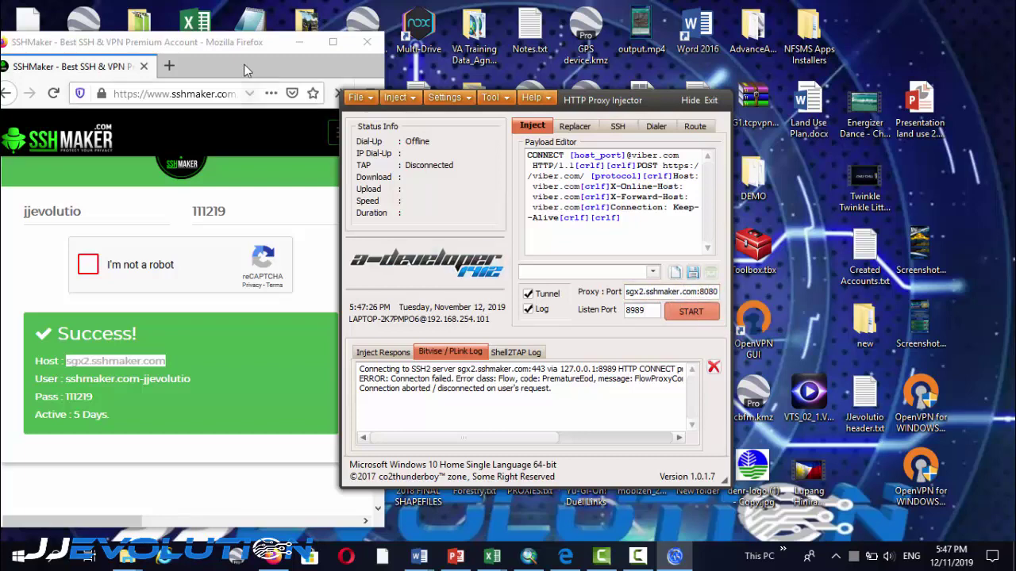
pyautogui.moveTo(244, 70); pyautogui.dragTo(473, 70)
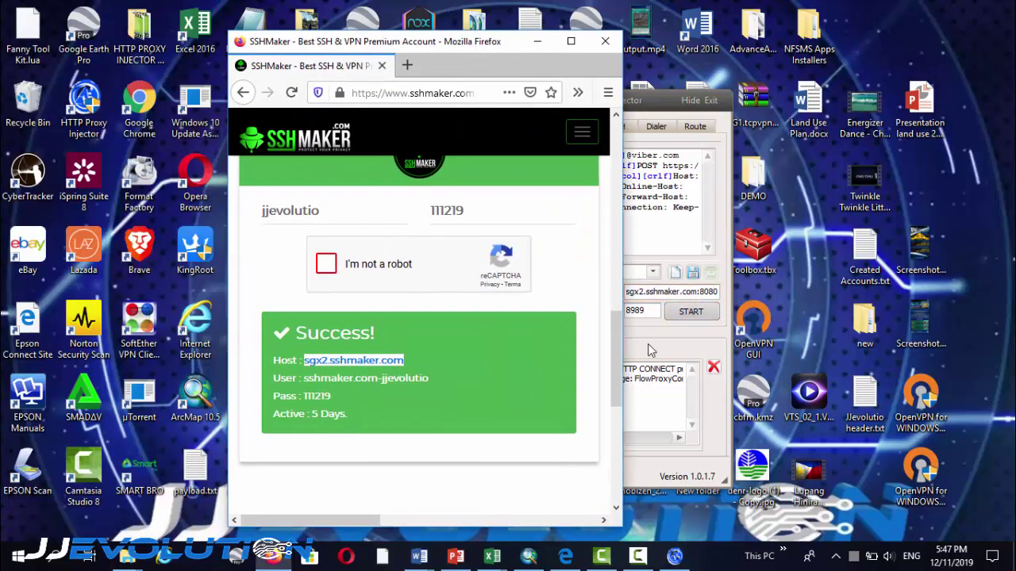
# Open SSHMaker's Squid Proxy server list from the Other section of the site menu
pyautogui.moveTo(619, 352); pyautogui.dragTo(608, 146)
pyautogui.click(583, 134)
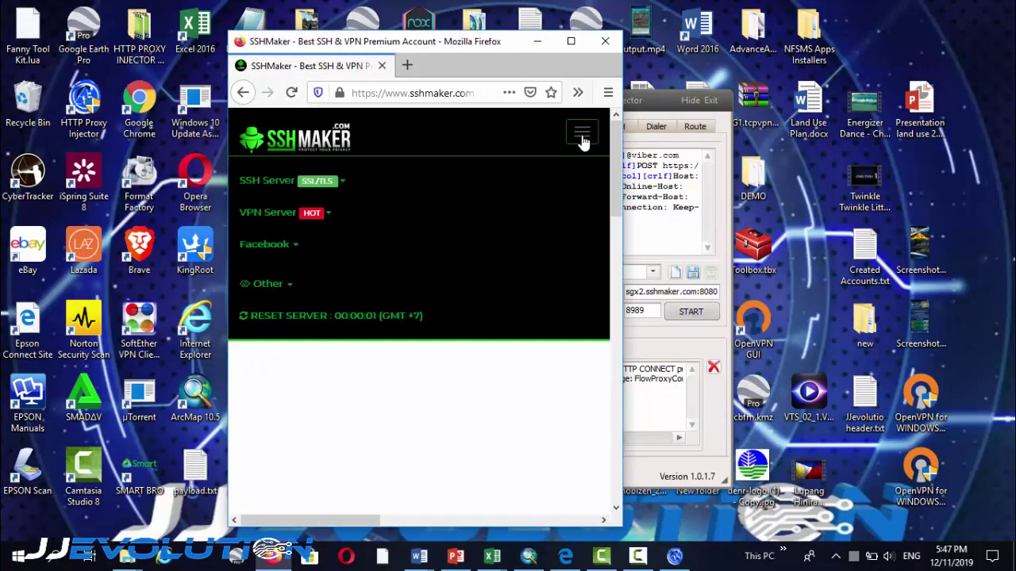
pyautogui.click(291, 295)
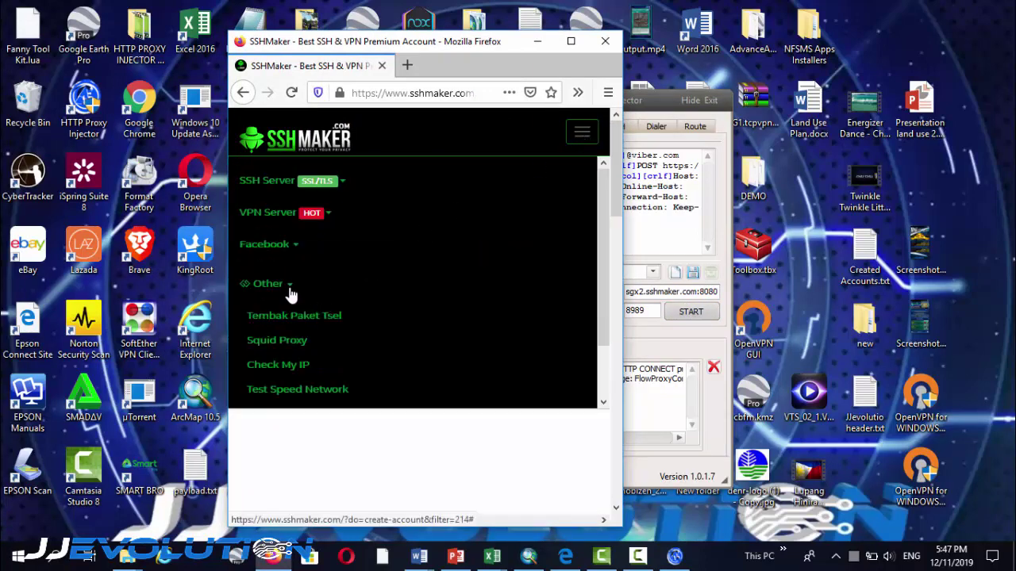
pyautogui.click(280, 349)
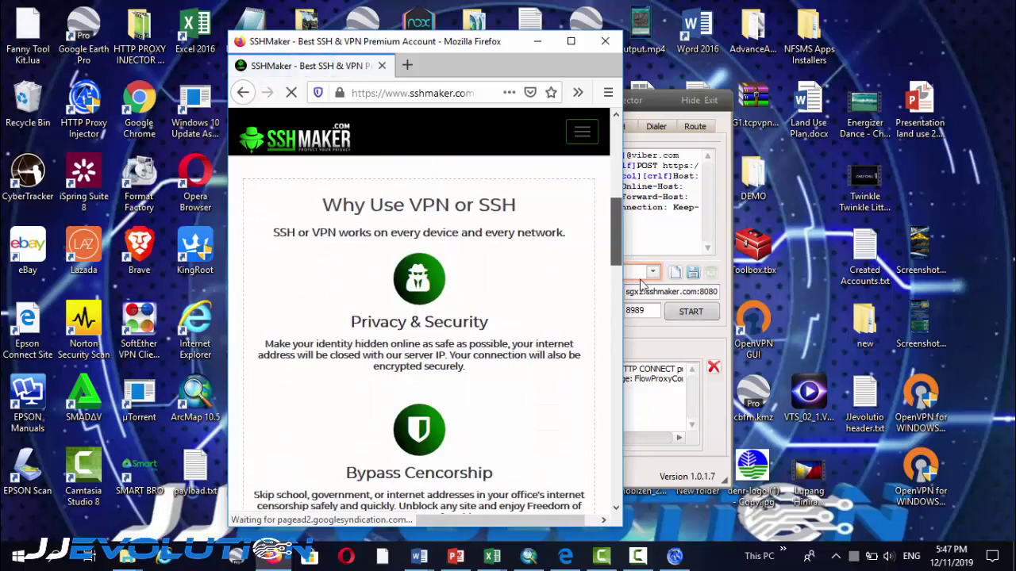
# Copy sg1.sshmaker.com, then select the old sgx2.sshmaker.com host in the injector's Proxy field
pyautogui.scroll(5, 397, 357)
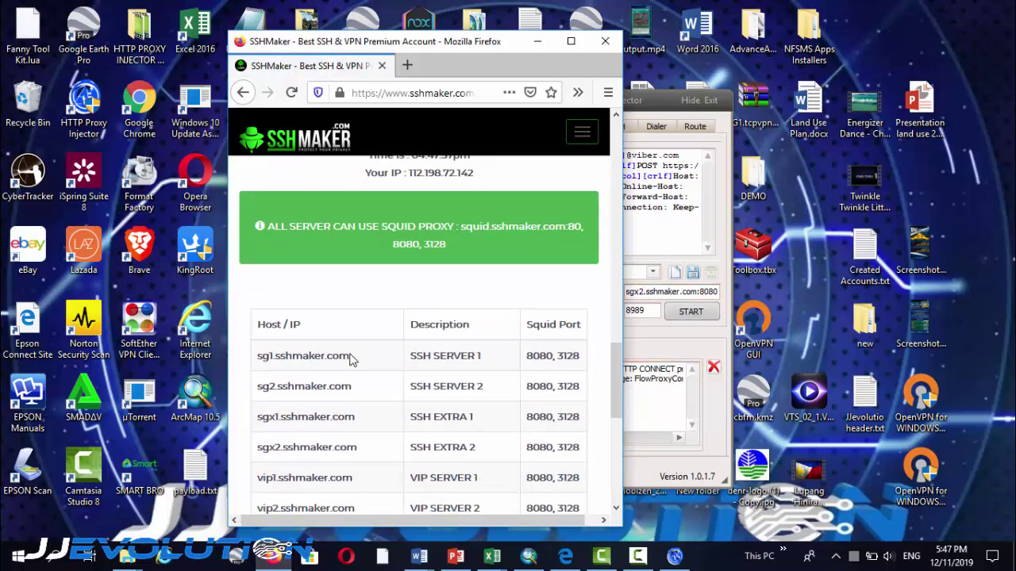
pyautogui.moveTo(349, 359); pyautogui.dragTo(255, 356)
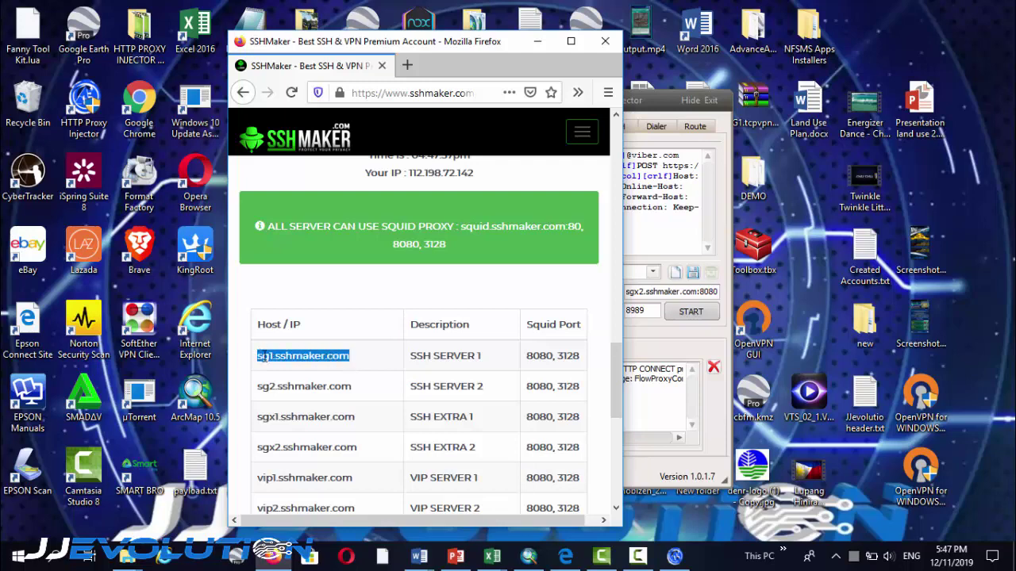
pyautogui.rightClick(263, 357)
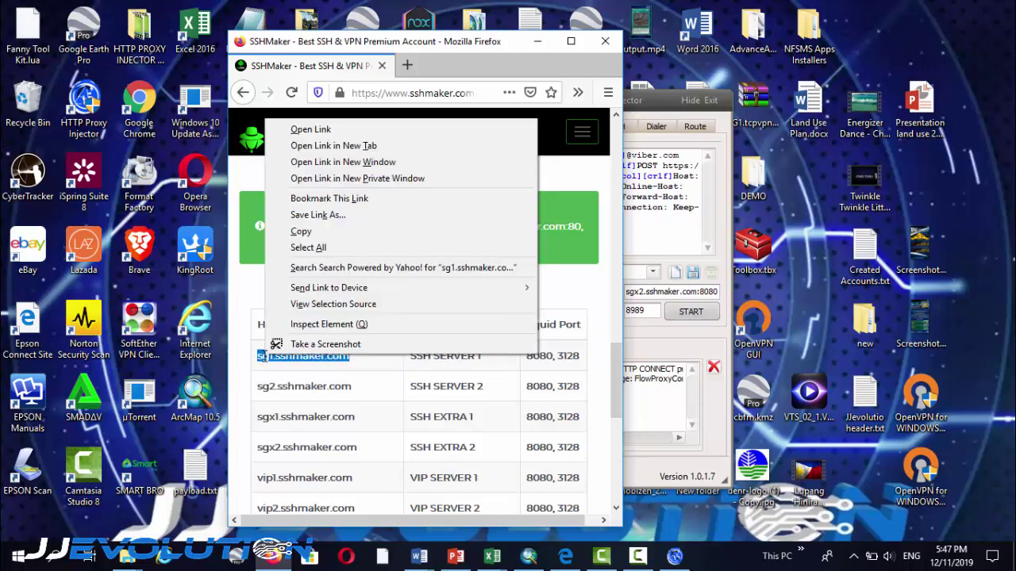
pyautogui.click(302, 232)
pyautogui.click(695, 291)
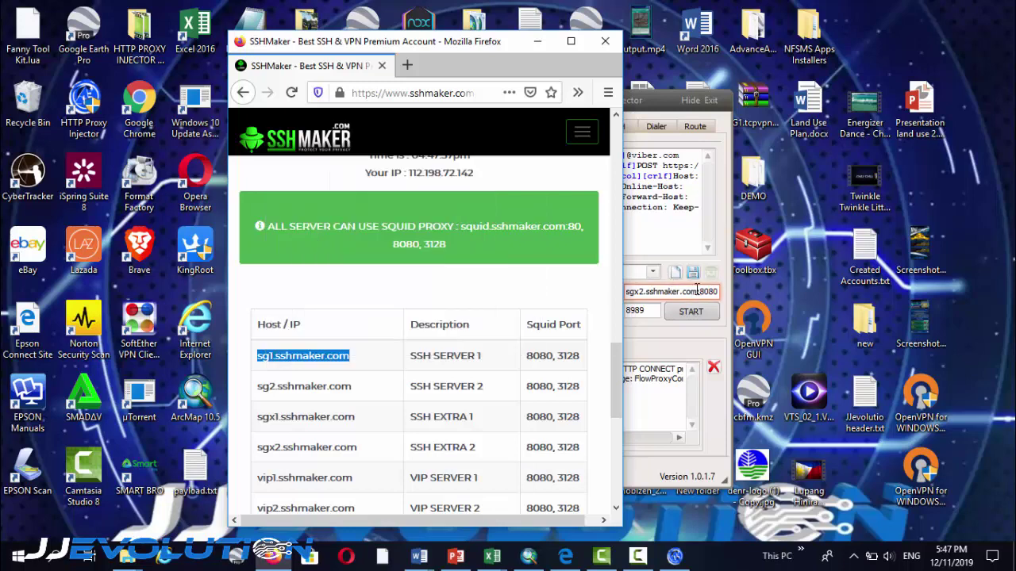
pyautogui.moveTo(696, 291); pyautogui.dragTo(609, 290)
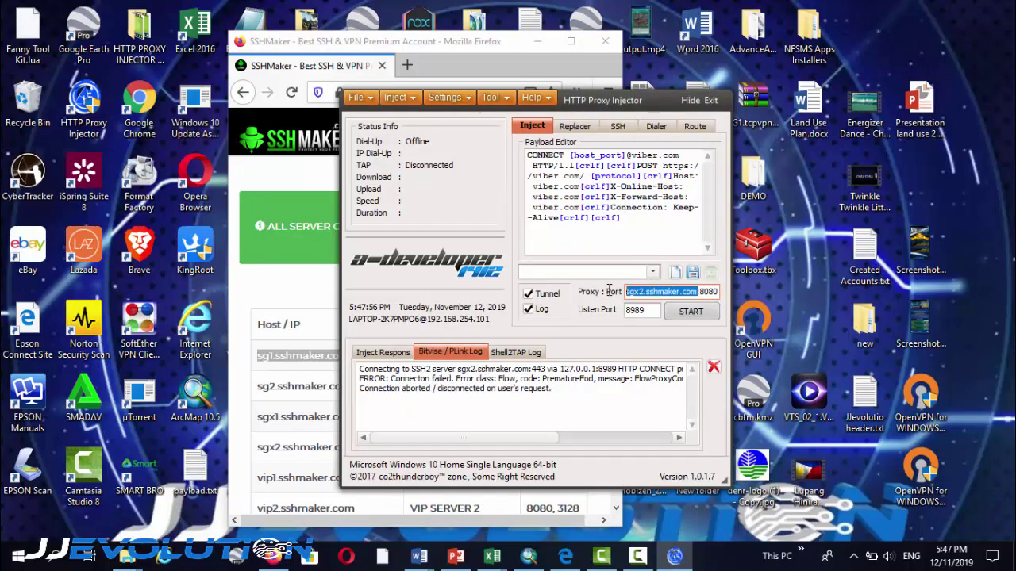
# Paste sg1.sshmaker.com as the proxy host, then start and stop a test connection
pyautogui.hotkey('ctrl', 'v')
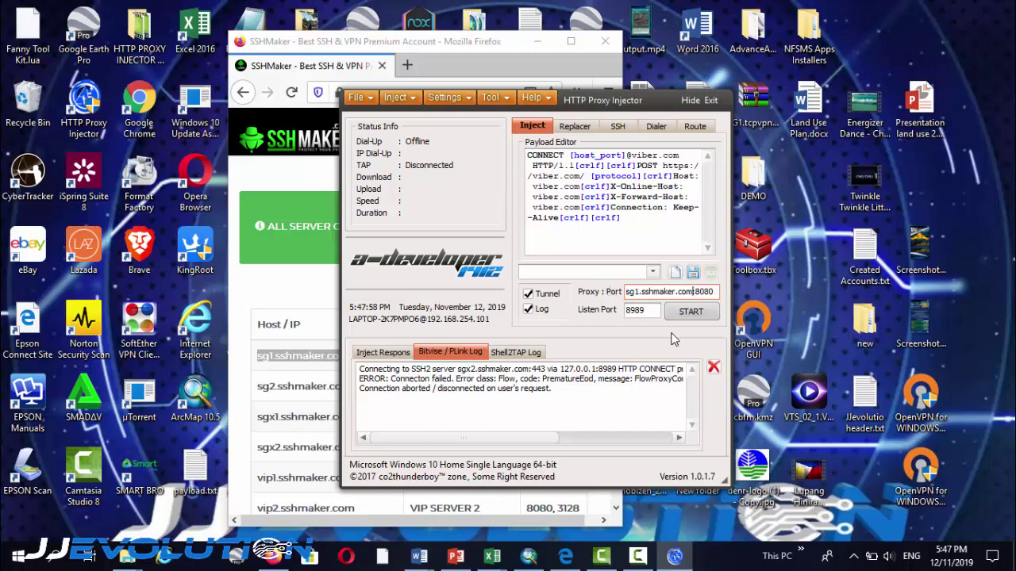
pyautogui.click(691, 311)
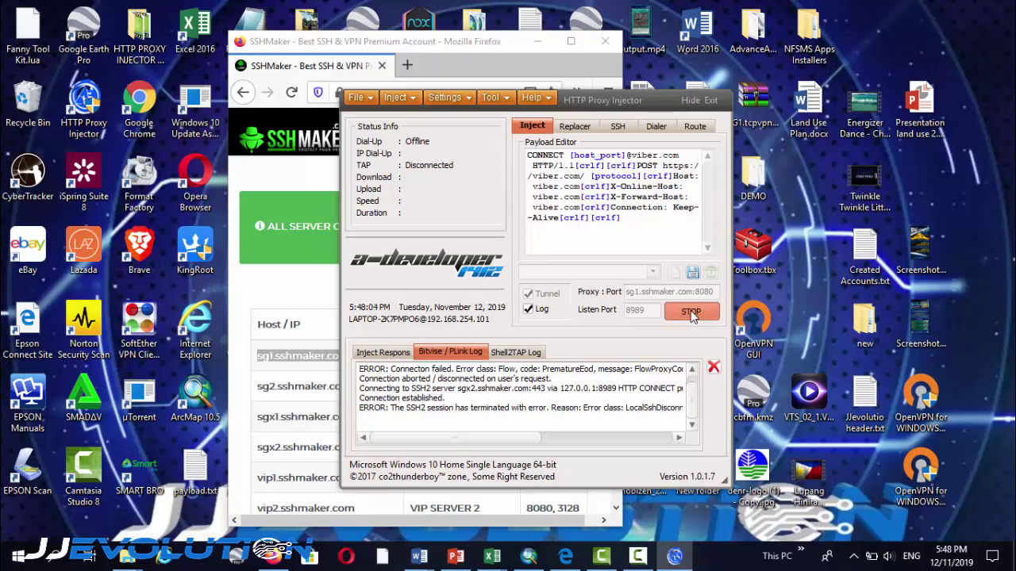
pyautogui.click(690, 311)
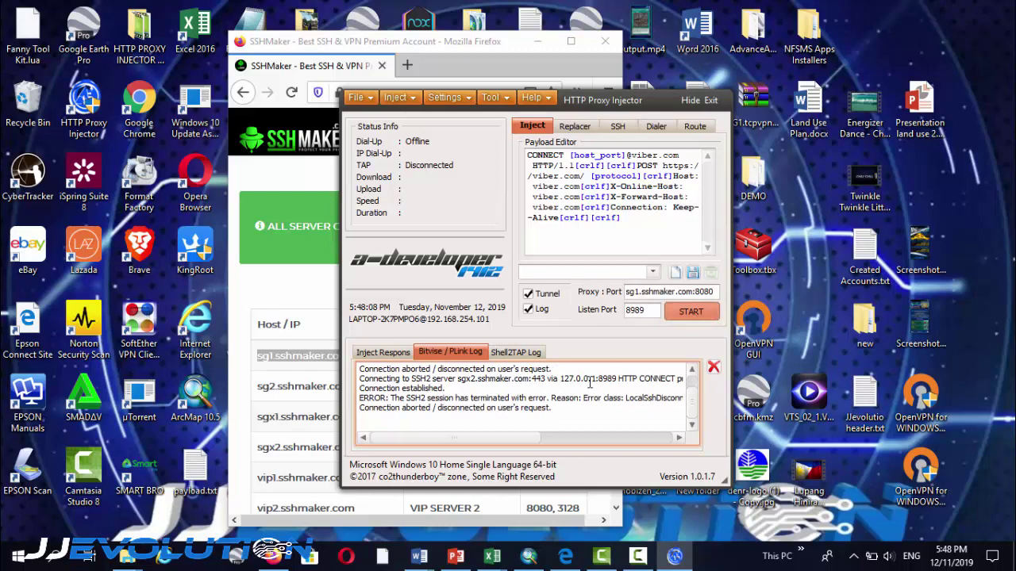
# Change the SSH port from 443 to 22, try a connection, and stop it after it fails
pyautogui.click(620, 133)
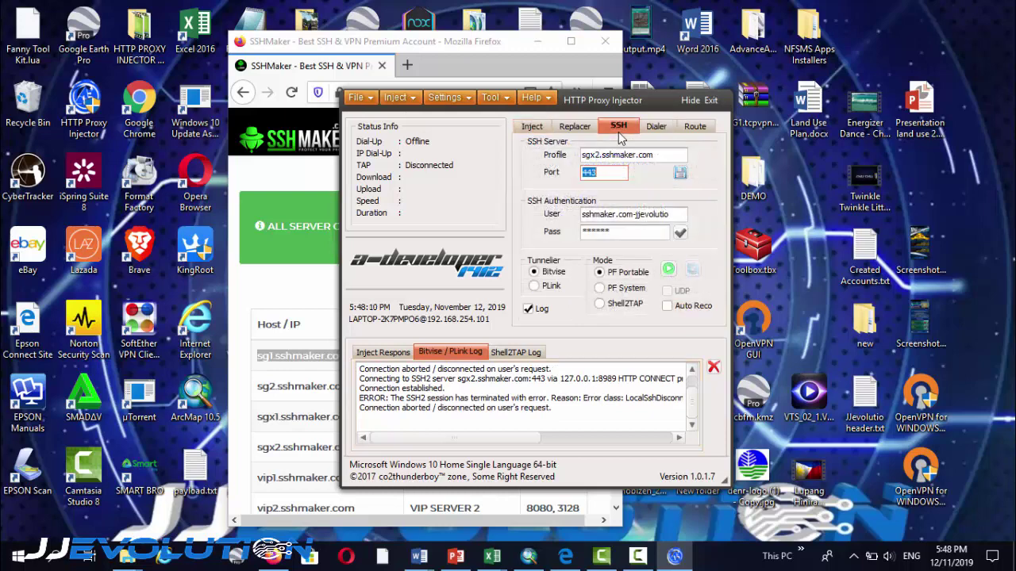
pyautogui.moveTo(605, 176); pyautogui.dragTo(571, 178)
pyautogui.click(532, 127)
pyautogui.click(689, 313)
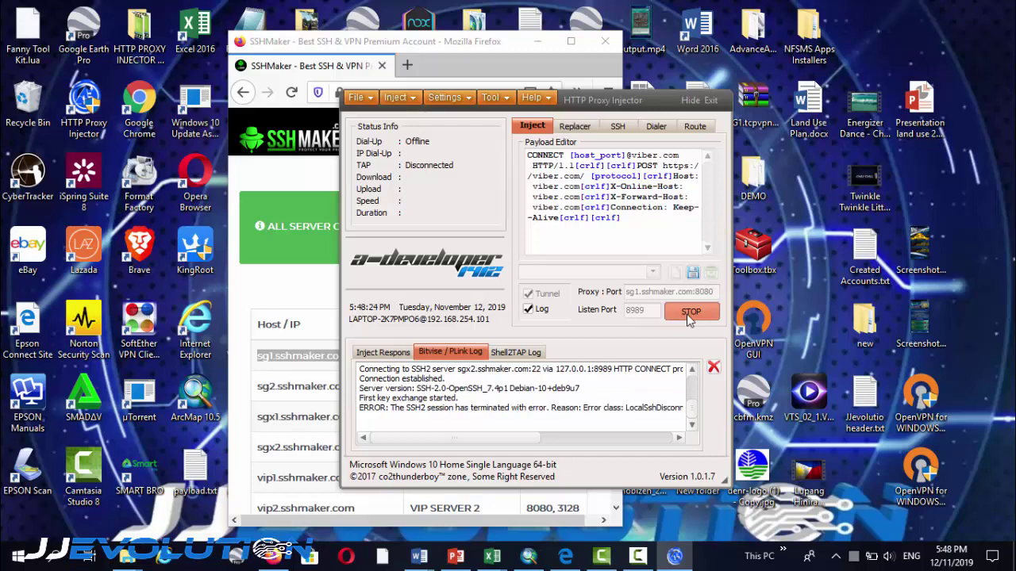
pyautogui.click(689, 314)
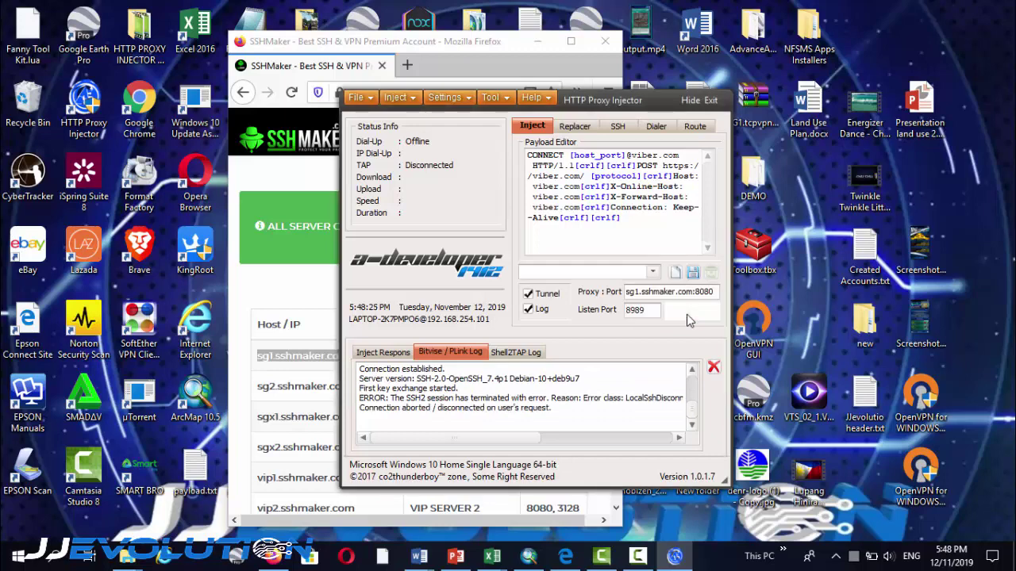
# Set the SSH port to 80 and start the tunnel
pyautogui.click(616, 130)
pyautogui.doubleClick(599, 178)
pyautogui.write('80')
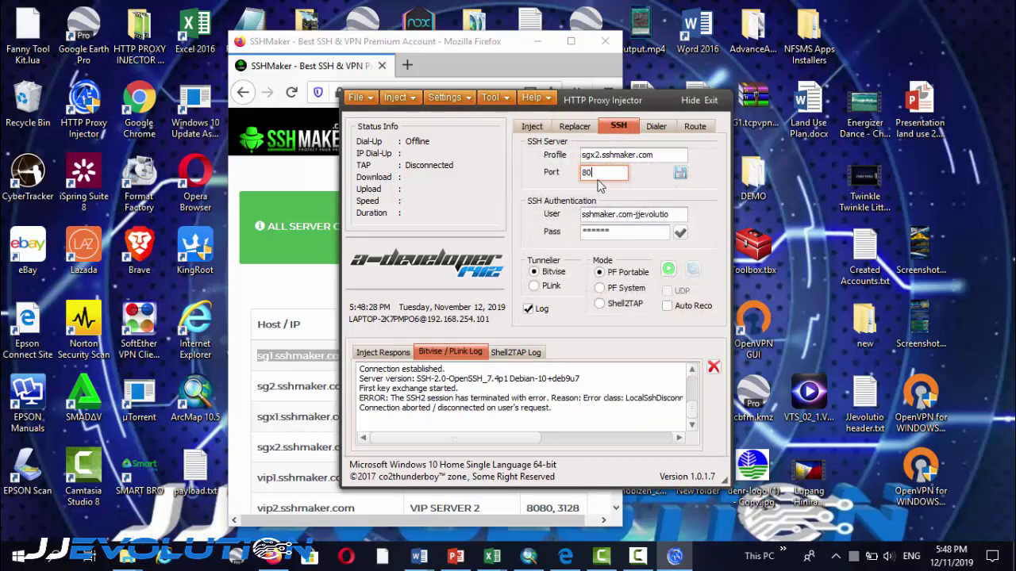
pyautogui.click(533, 128)
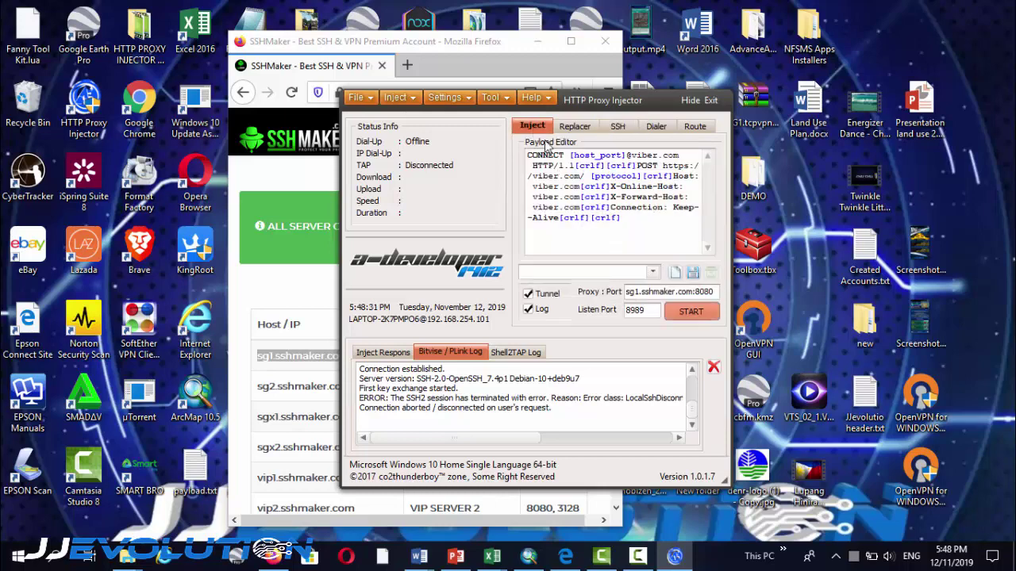
pyautogui.click(689, 313)
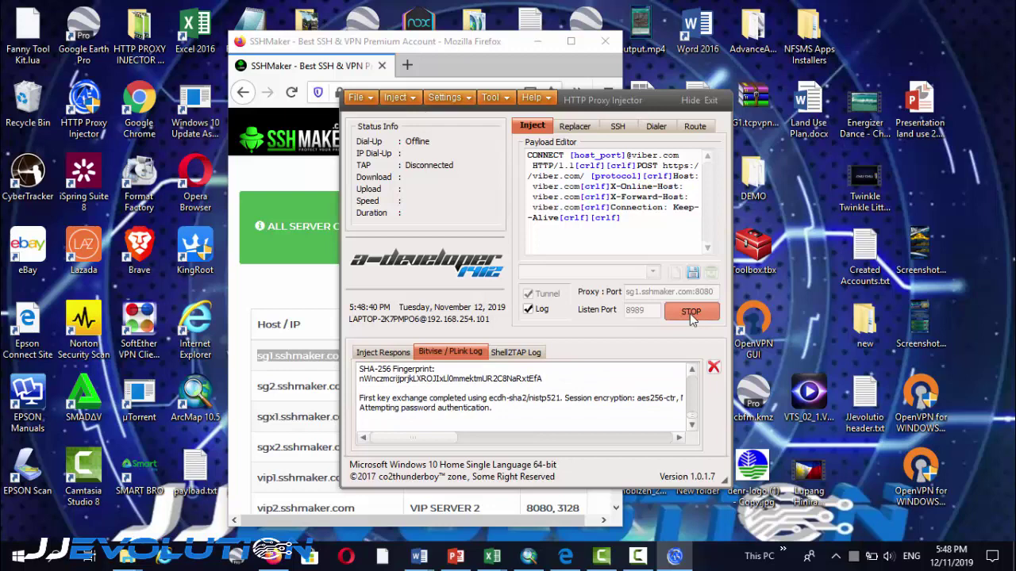
# Maximize Firefox and load google.com in a new tab
pyautogui.click(571, 42)
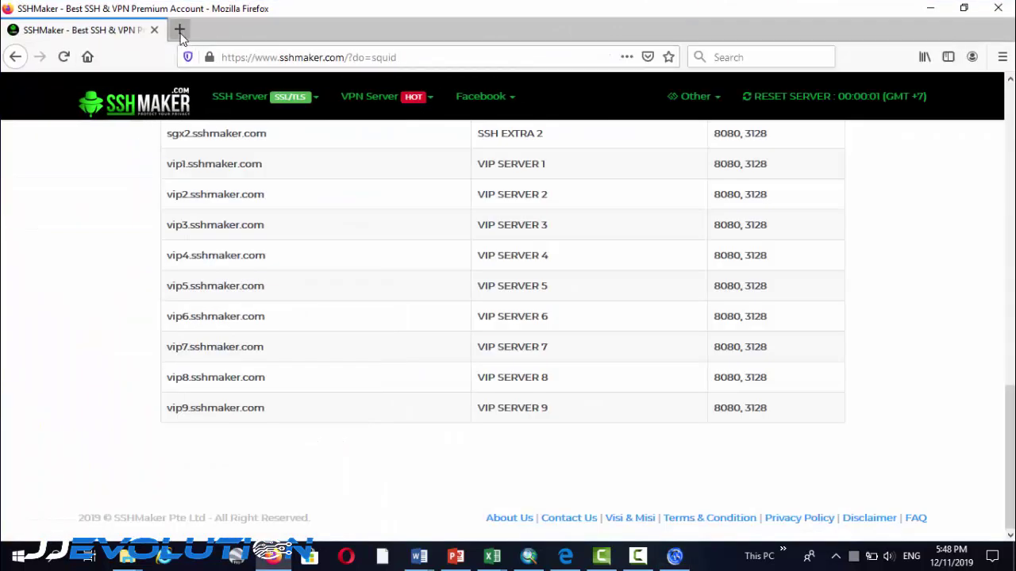
pyautogui.click(179, 30)
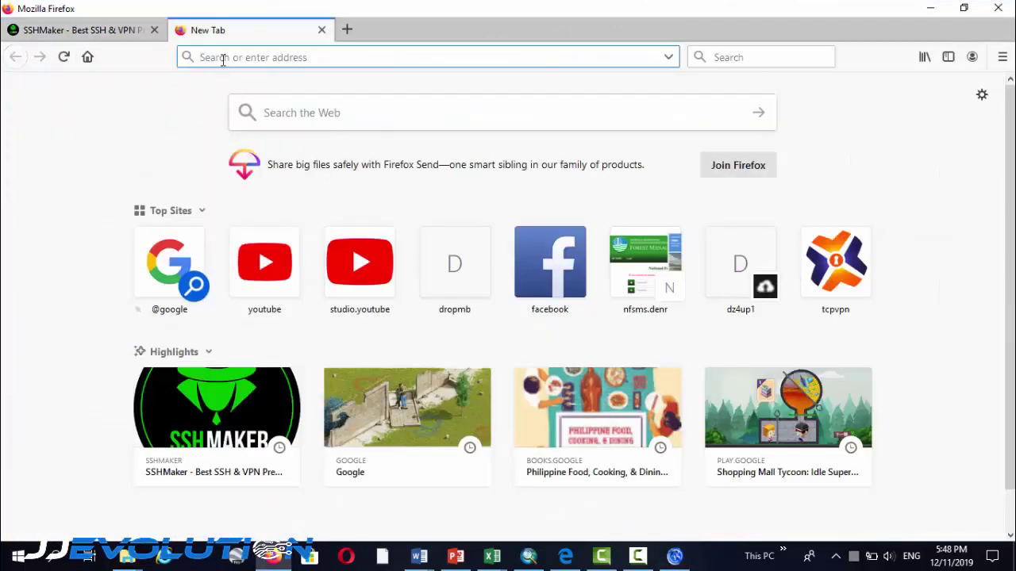
pyautogui.write('google.com/')
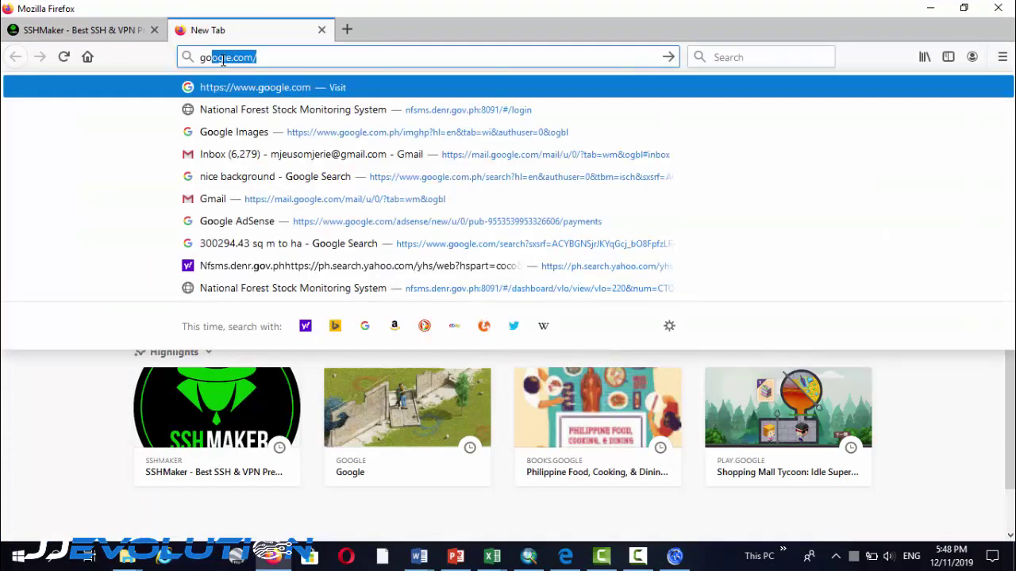
pyautogui.press('Return')
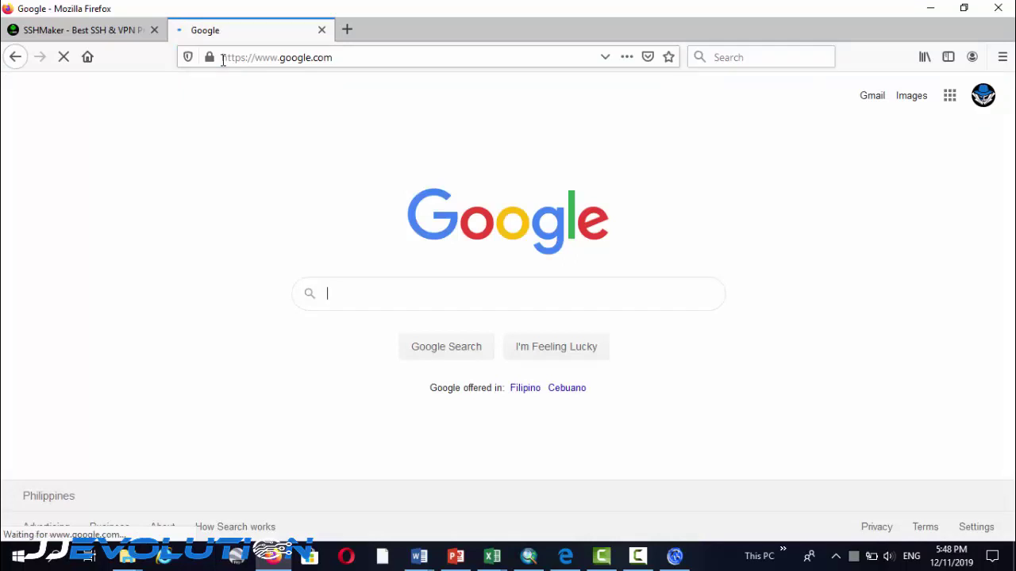
# Replace the address with youtube.com and load it
pyautogui.doubleClick(239, 57)
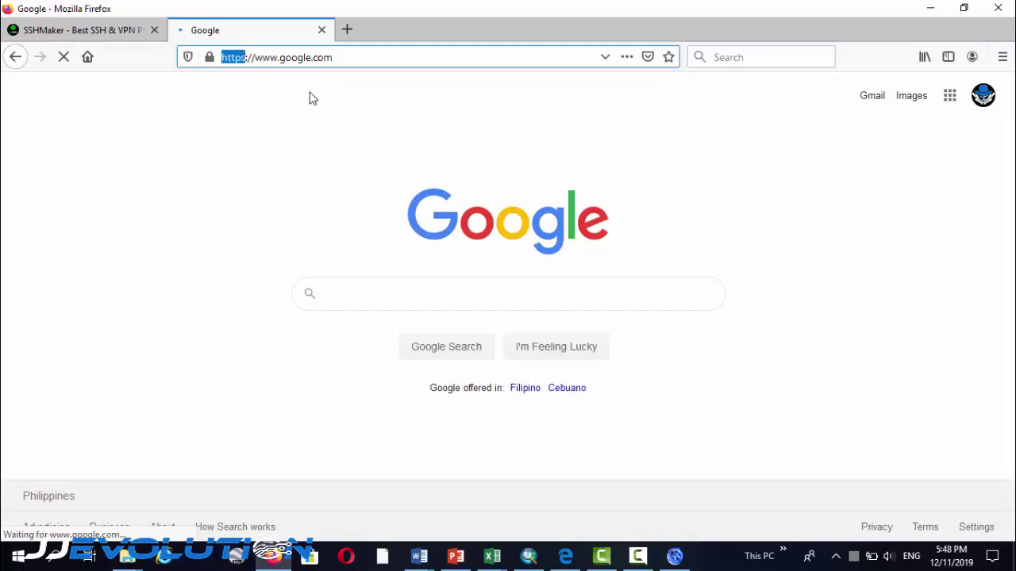
pyautogui.hotkey('ctrl', 'a')
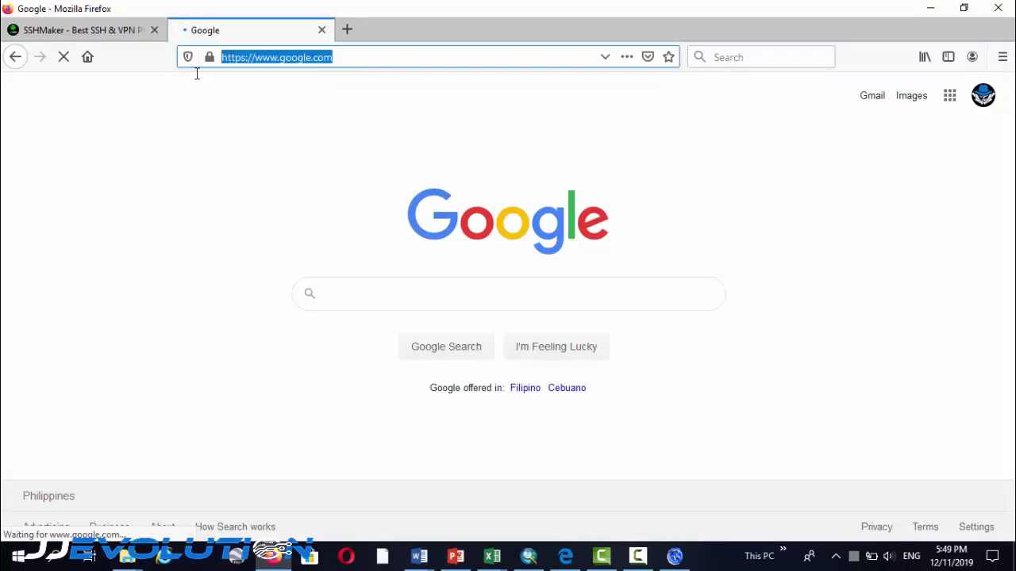
pyautogui.write('youtub')
pyautogui.press('Return')
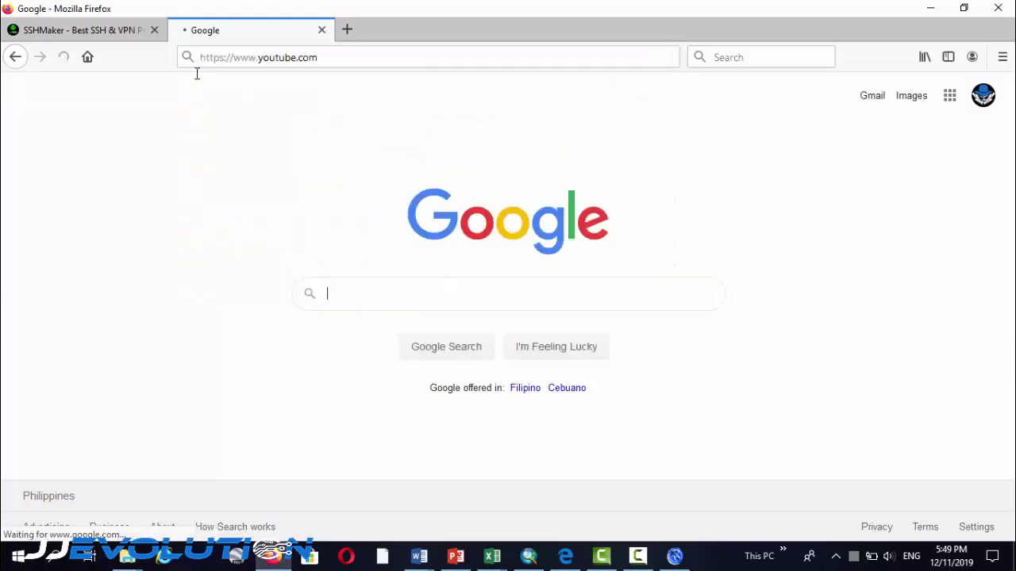